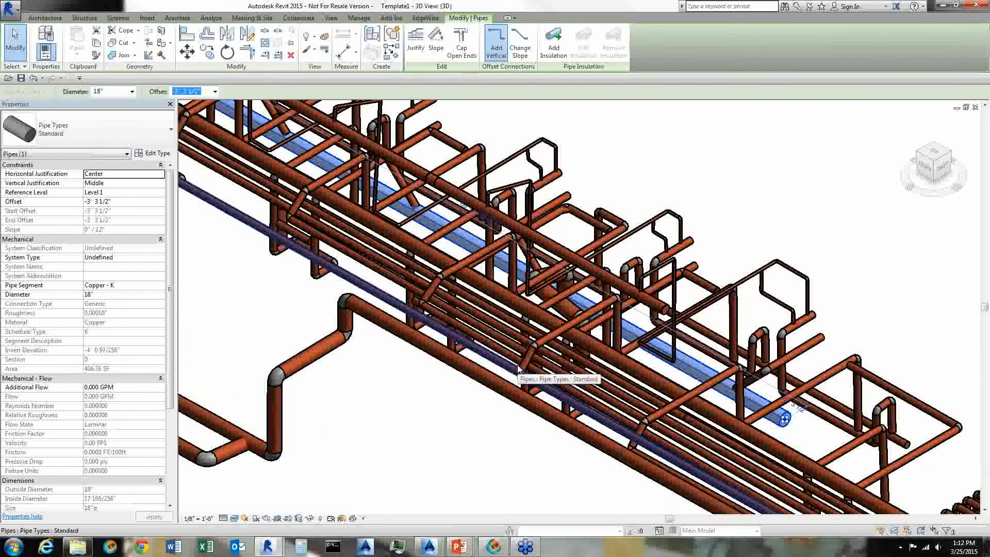
- Select a pipe in the 3D view and inspect its properties and the available pipe types
click(467, 360)
click(467, 359)
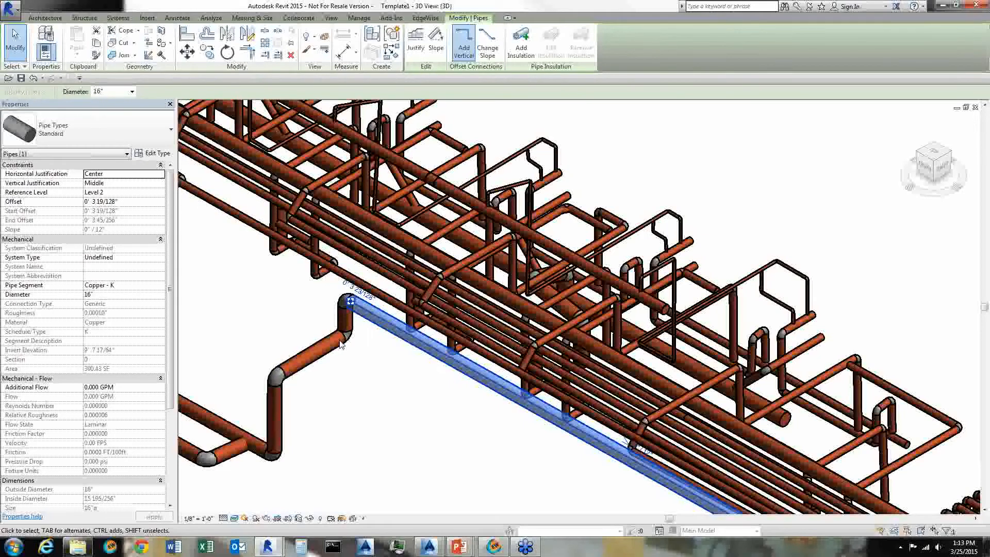
click(162, 139)
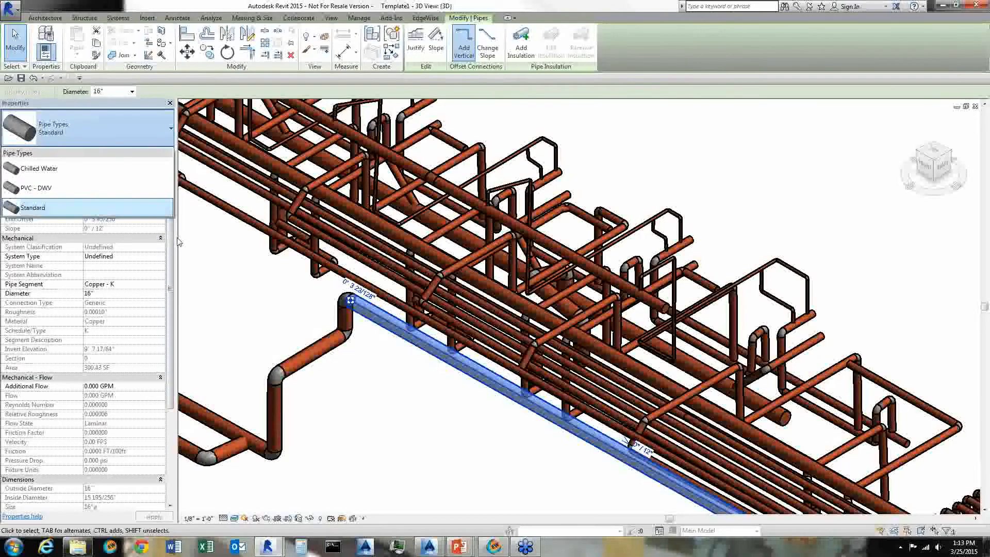
click(409, 434)
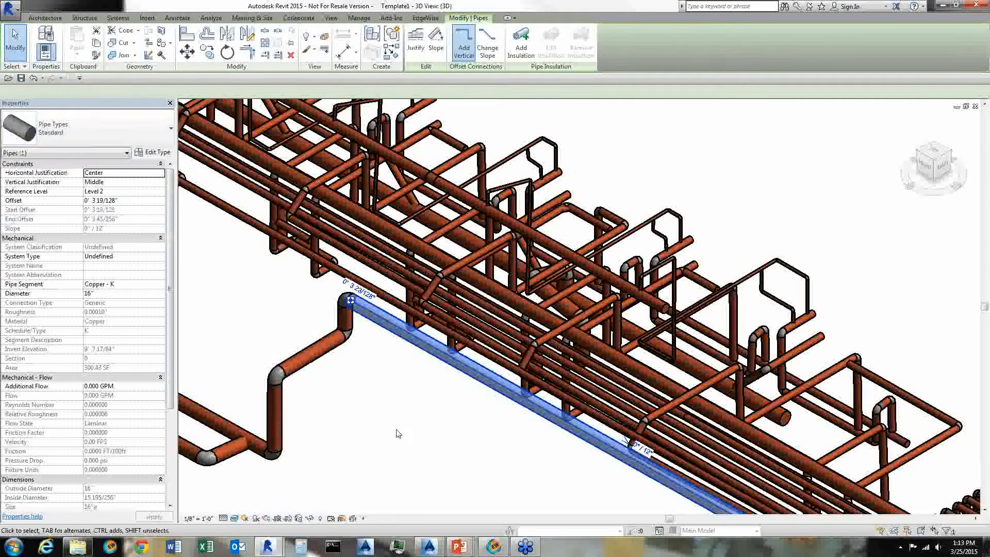
mouse_move(450, 477)
middle_down()
mouse_move(398, 453)
mouse_move(460, 475)
middle_up()
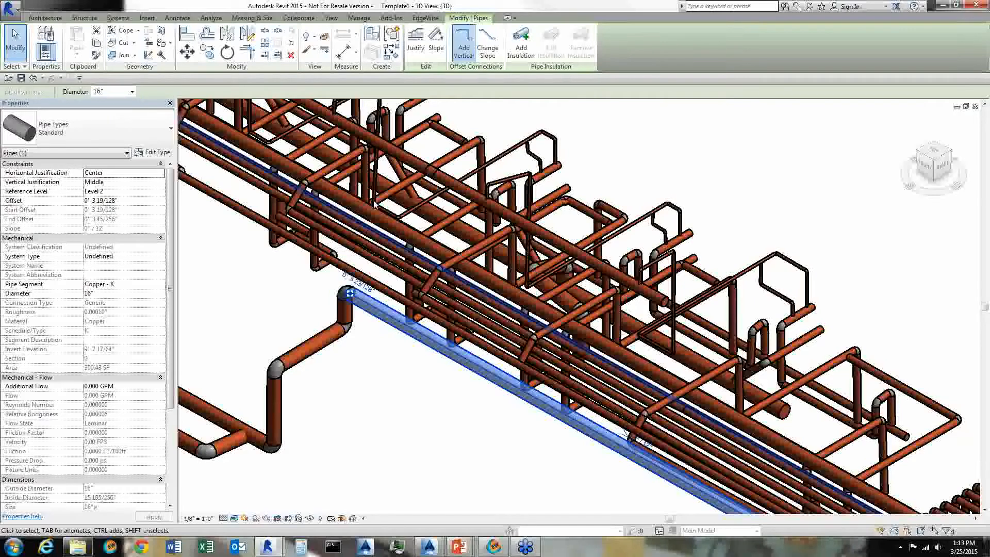
scroll(627, 174, down, 1)
scroll(628, 174, down, 1)
middle_drag(817, 289, 754, 345)
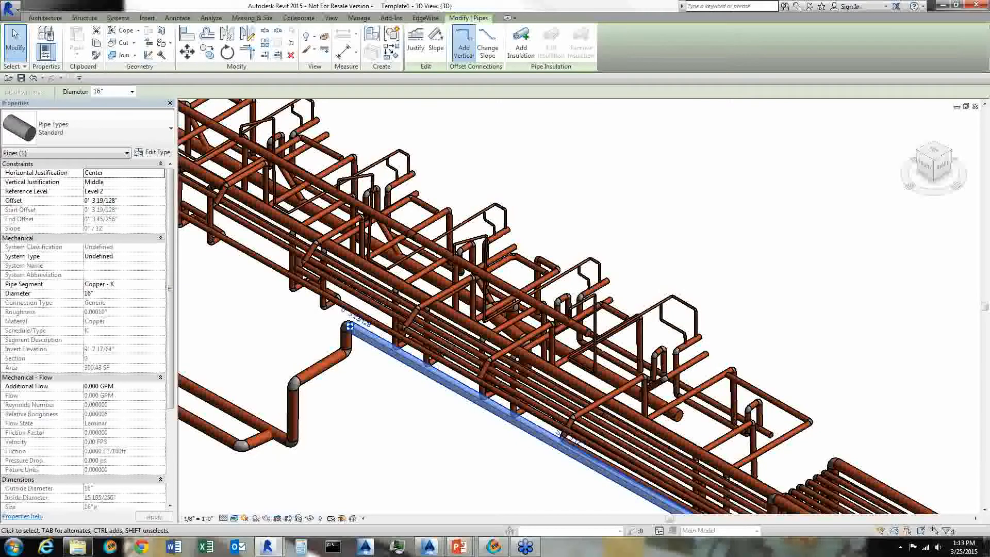
- Switch to AutoCAD Plant 3D and select the red gate valve to inspect its properties
key(alt+Tab)
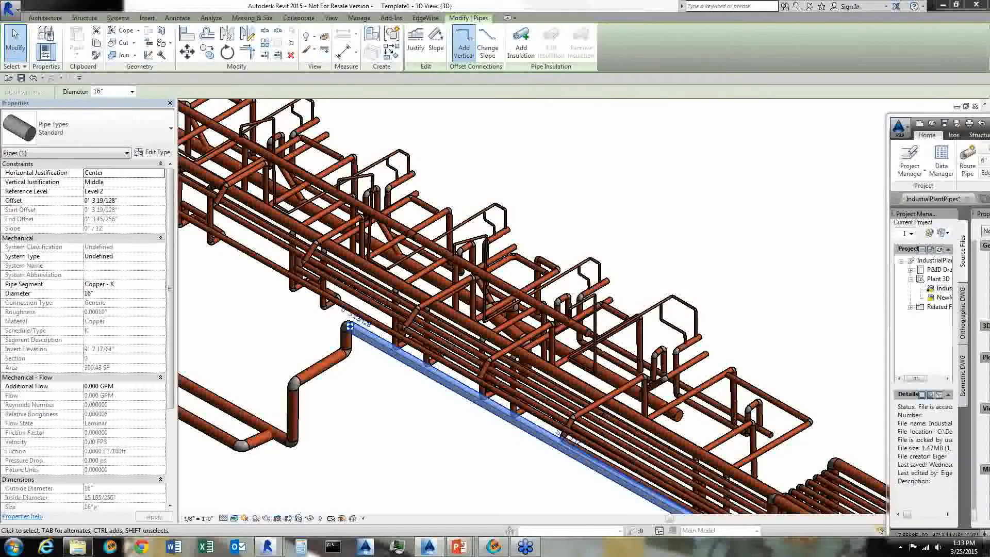
drag(989, 123, 482, 1)
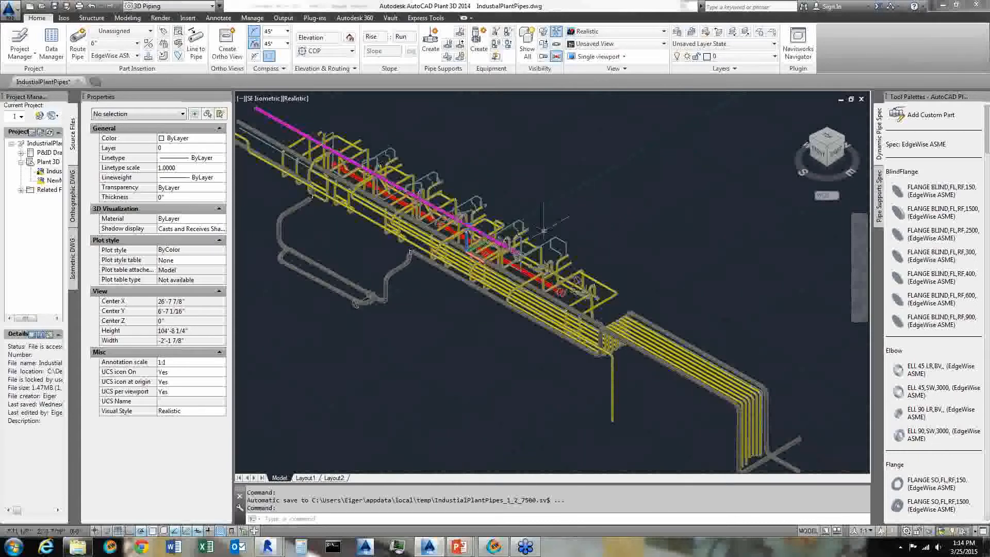
scroll(560, 310, up, 2)
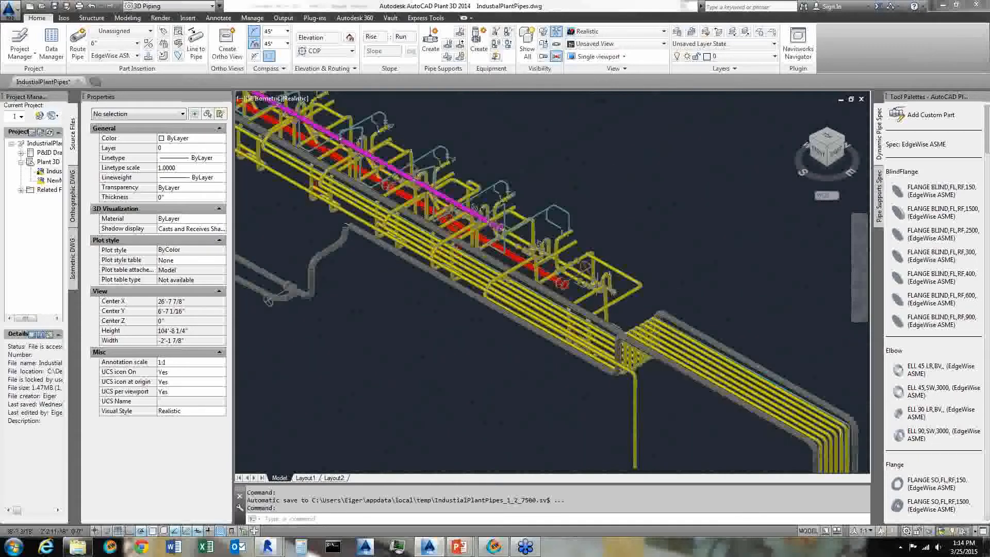
scroll(654, 301, up, 3)
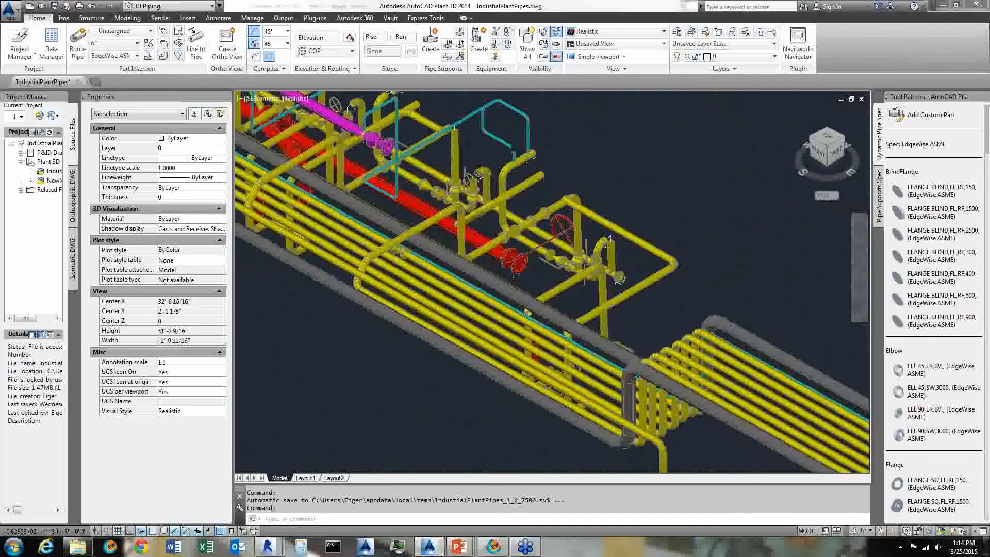
scroll(651, 305, up, 2)
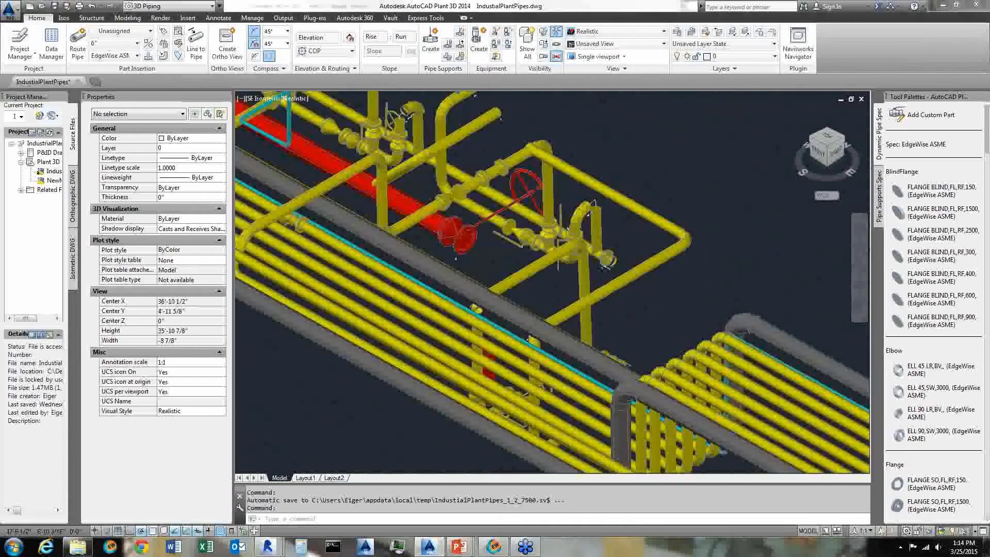
click(459, 233)
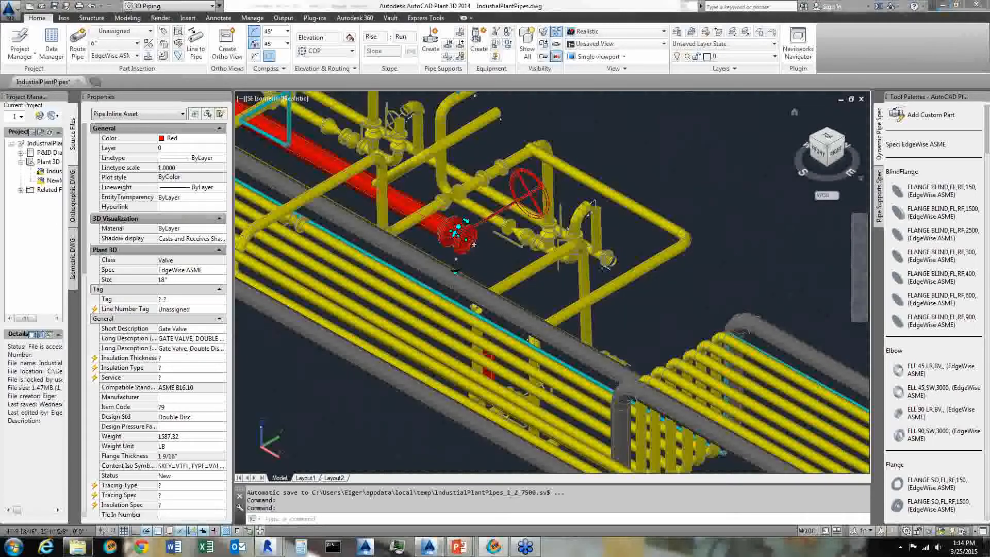
- Switch to EdgeWise and orbit around the point cloud of the plant structure
drag(989, 182, 615, 1)
drag(397, 236, 370, 367)
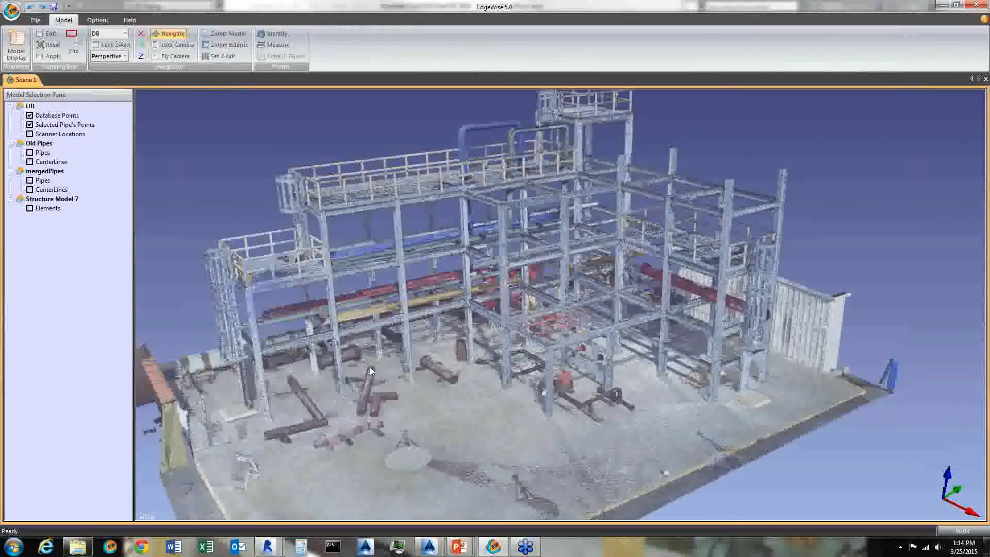
middle_drag(402, 363, 447, 382)
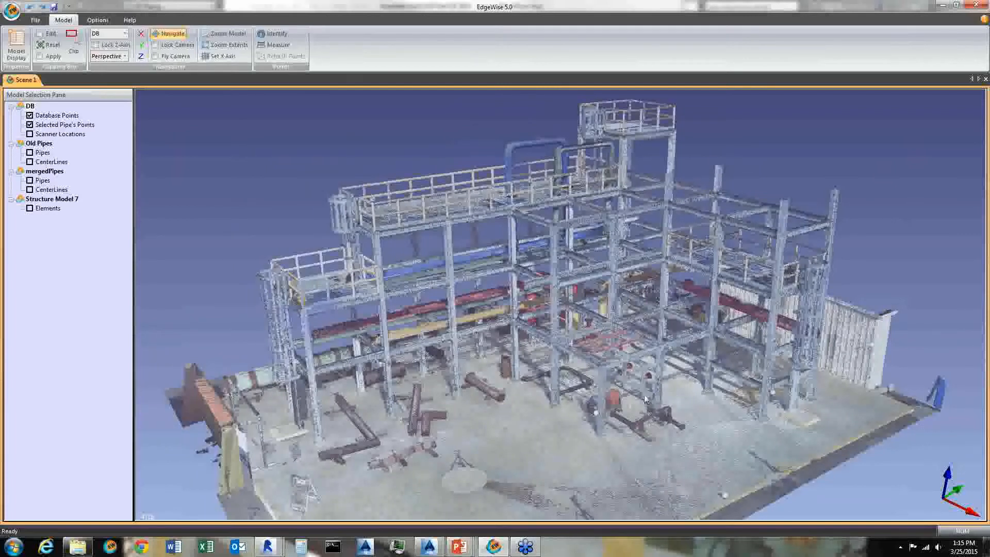
scroll(645, 398, up, 1)
scroll(645, 398, up, 1)
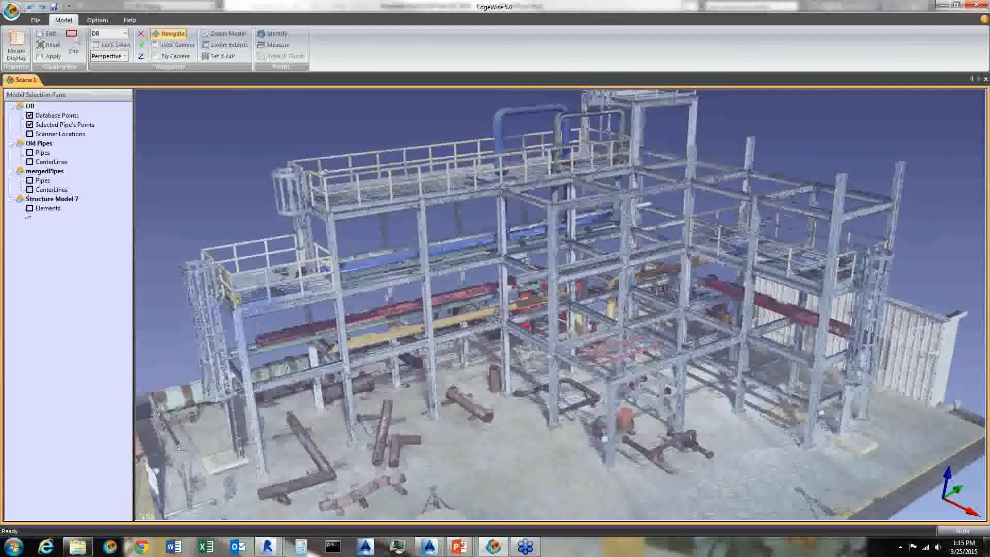
- Show the scanner locations and enter the scan view from one of the scanner positions
click(29, 134)
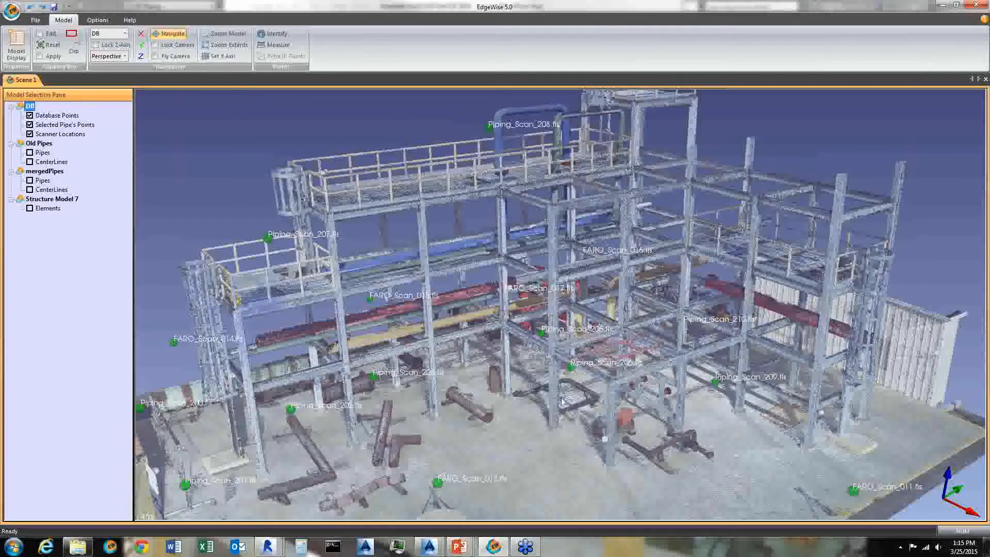
right_drag(596, 387, 621, 420)
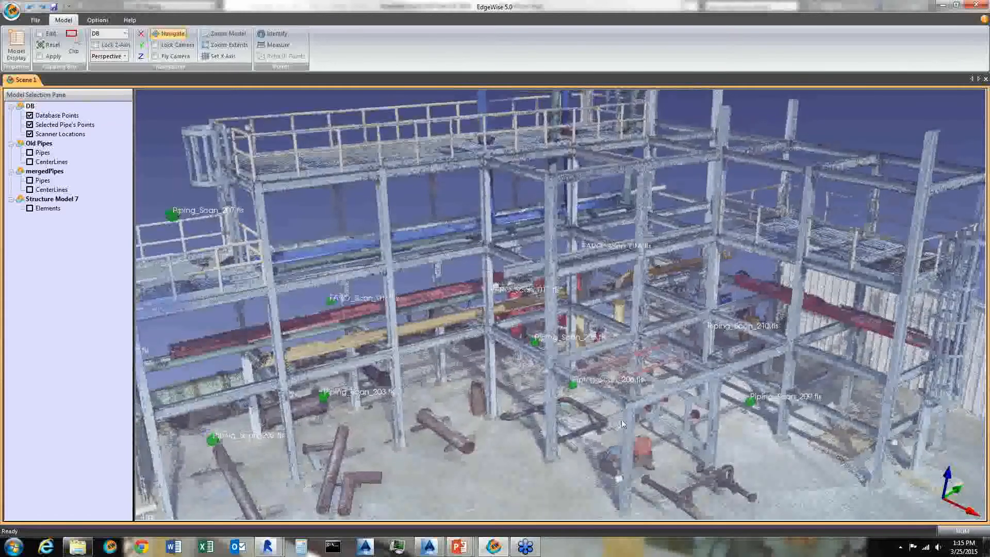
drag(622, 424, 571, 399)
click(570, 397)
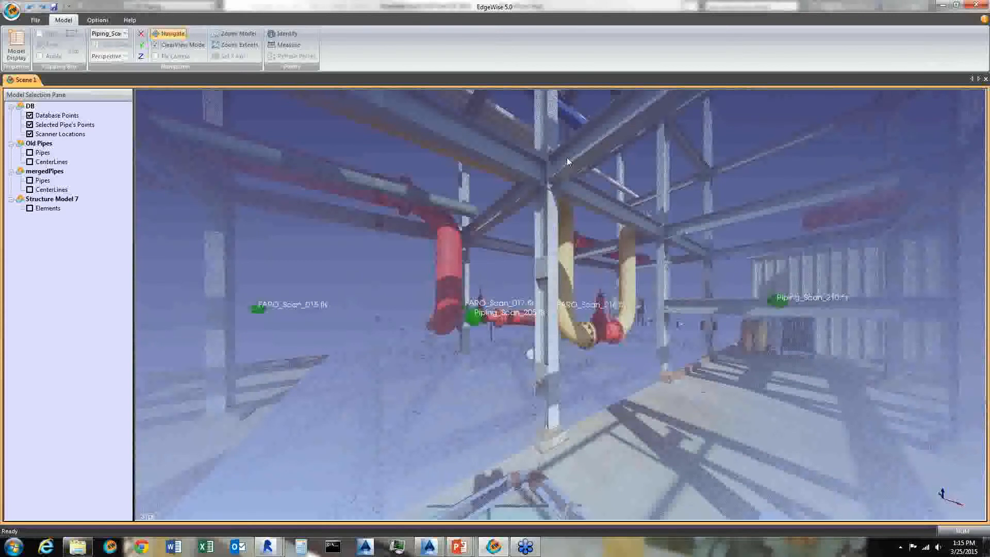
- Look around the site from inside the scanner position
drag(416, 286, 705, 284)
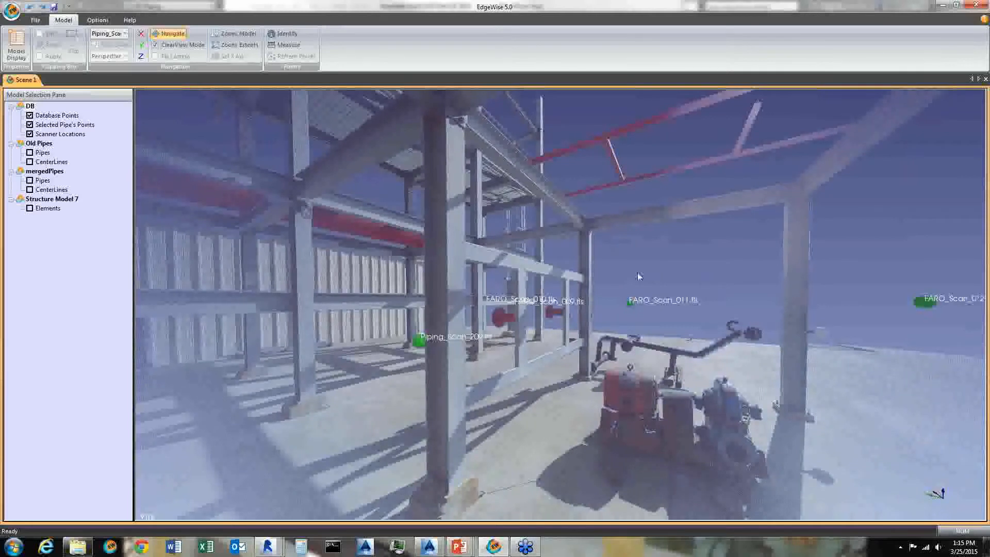
drag(638, 273, 545, 286)
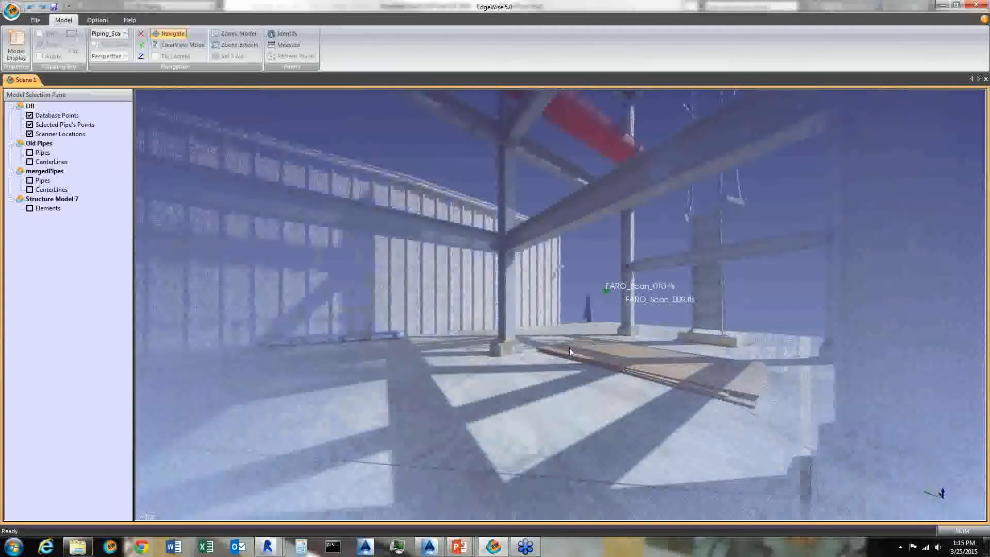
drag(568, 346, 155, 247)
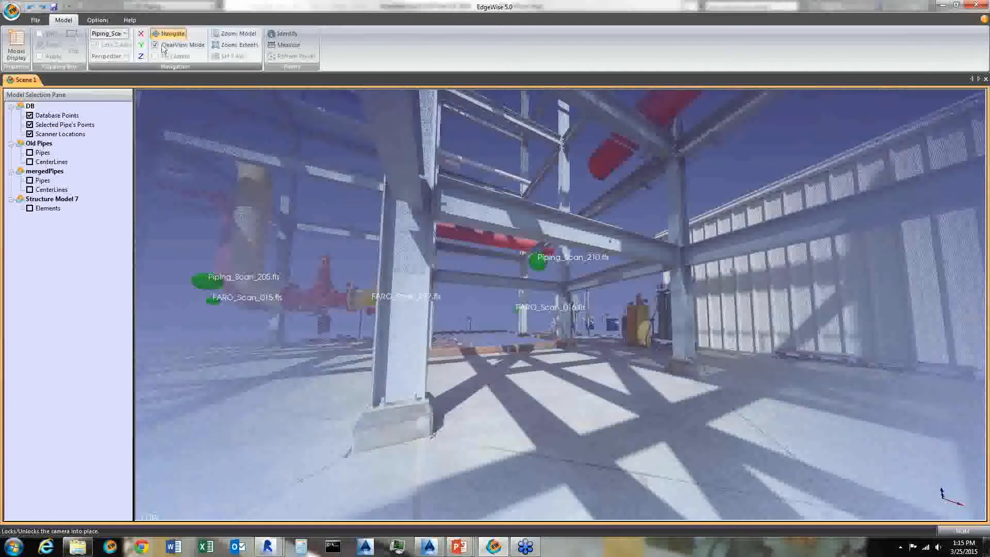
click(162, 46)
drag(506, 247, 569, 320)
scroll(570, 321, up, 3)
- Hide the scanner locations and return to the overall view of the point cloud
click(30, 153)
click(30, 153)
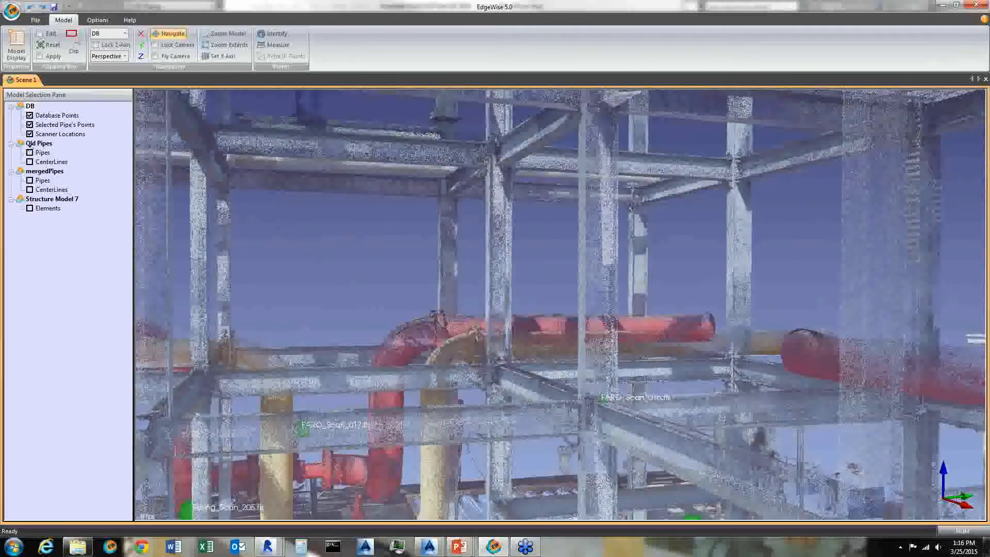
click(30, 134)
scroll(539, 200, down, 5)
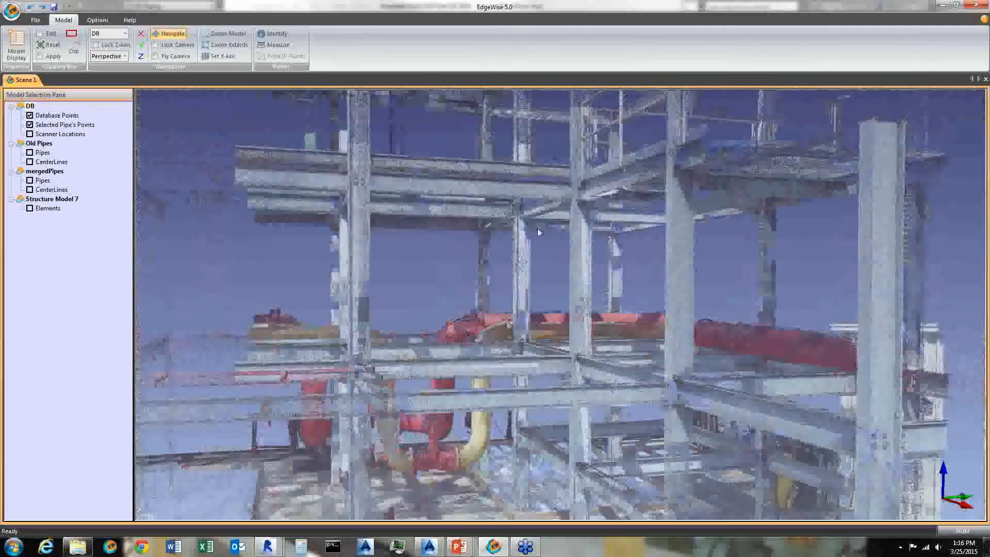
scroll(538, 239, down, 1)
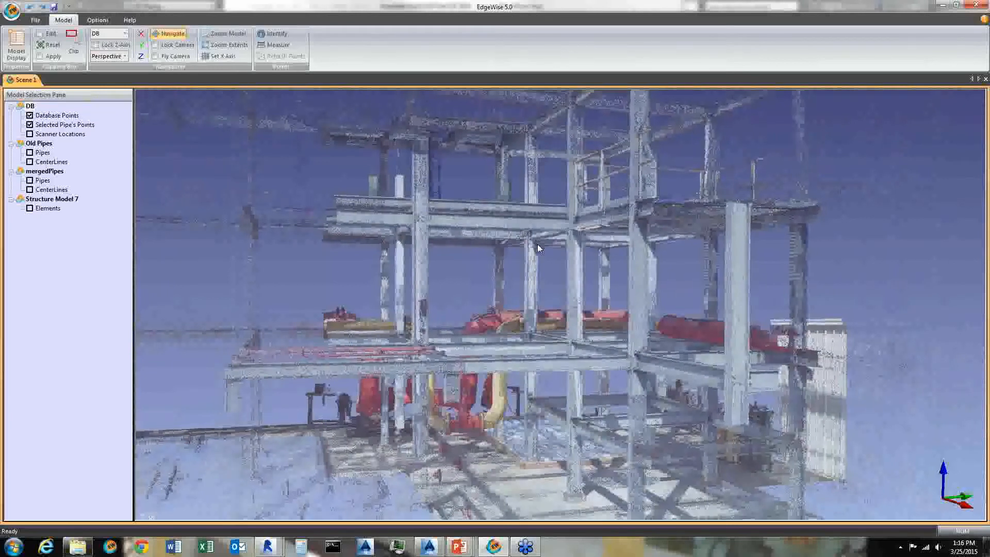
scroll(516, 277, down, 2)
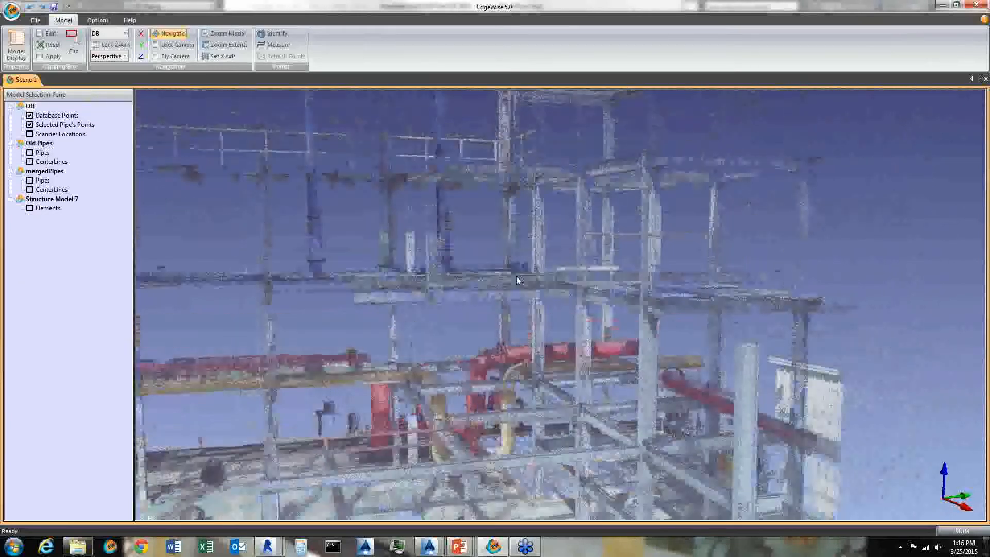
scroll(515, 276, down, 2)
scroll(548, 311, up, 2)
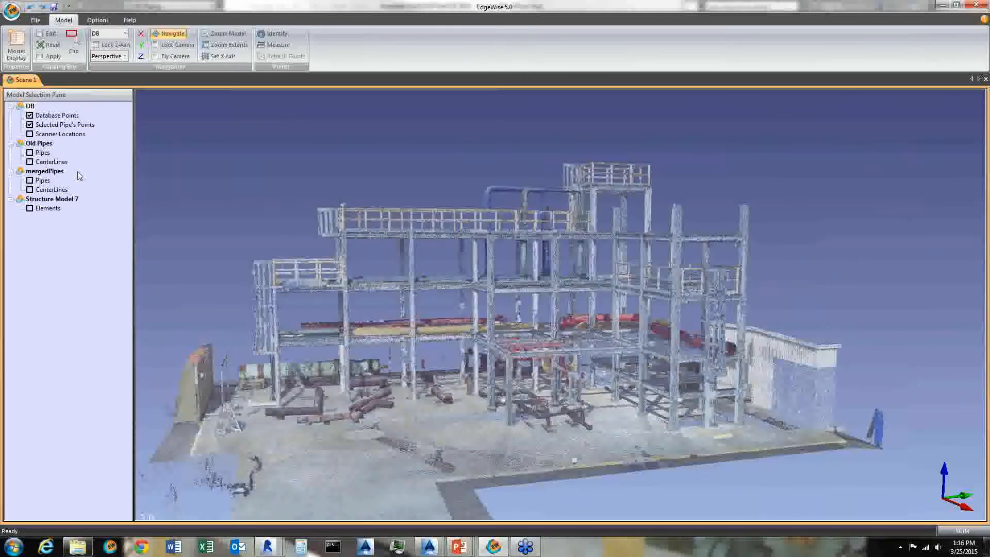
- Turn on the Old Pipes pipe display over the point cloud
click(29, 152)
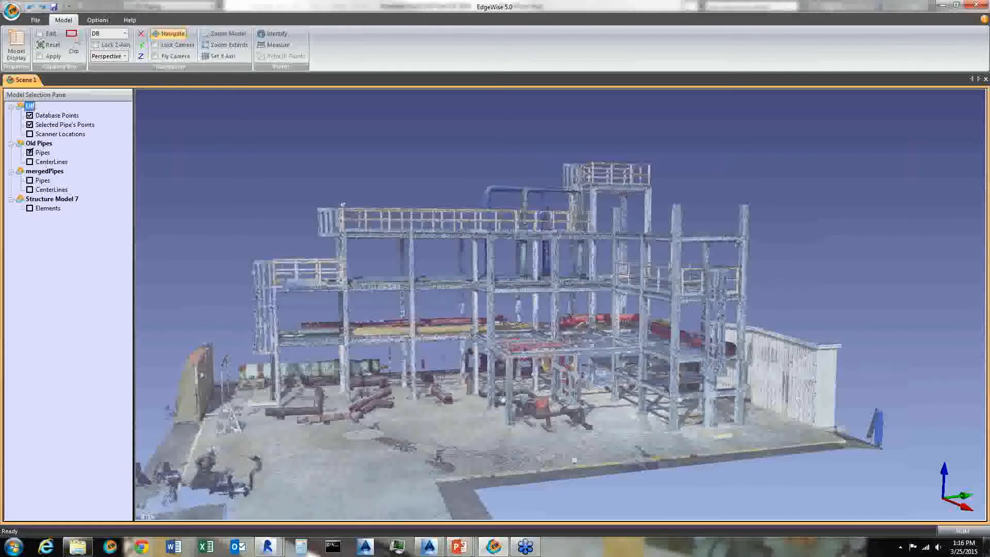
drag(654, 439, 655, 440)
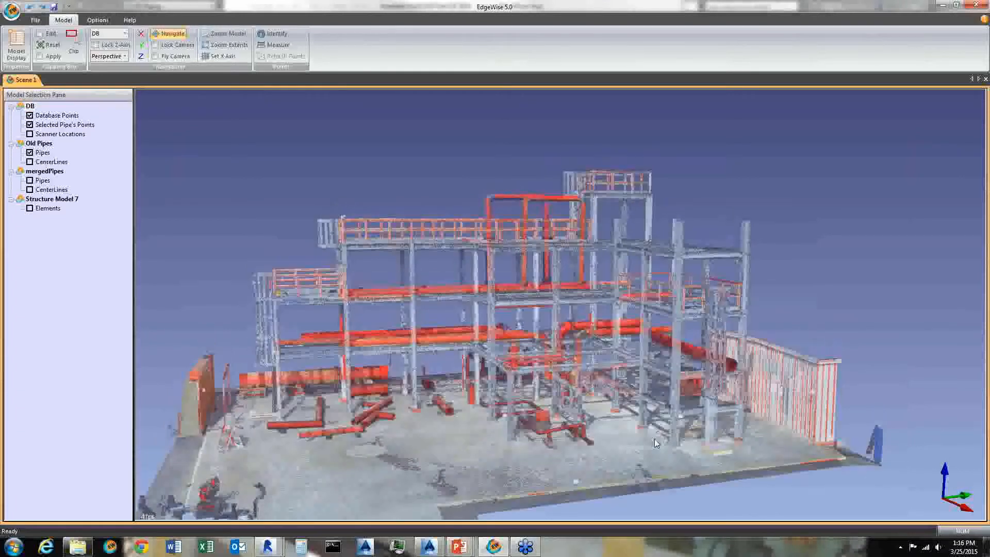
- Zoom and orbit around the structure to compare the modeled pipes with the point cloud
scroll(655, 439, up, 2)
scroll(651, 438, up, 2)
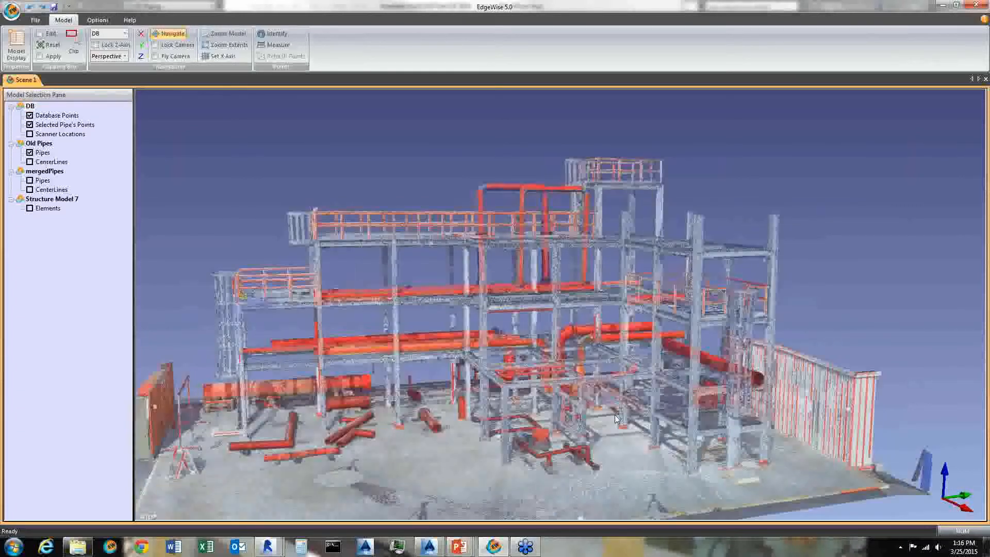
scroll(617, 418, up, 2)
scroll(404, 281, up, 2)
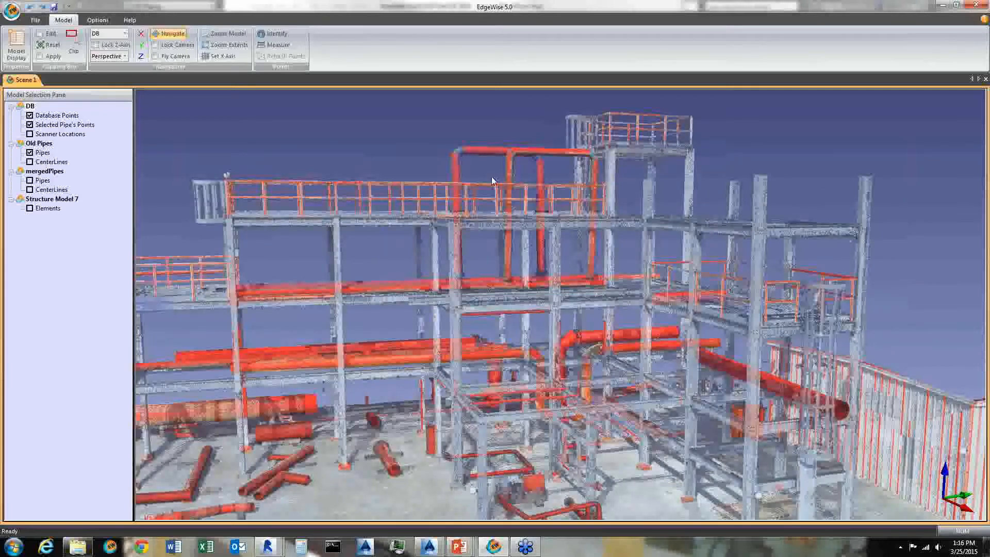
scroll(384, 422, up, 3)
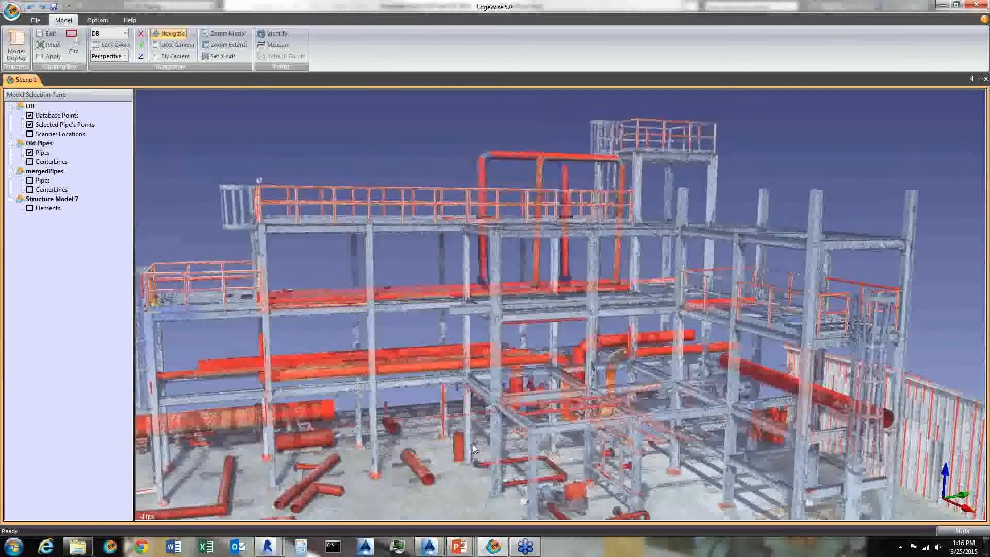
scroll(537, 435, down, 1)
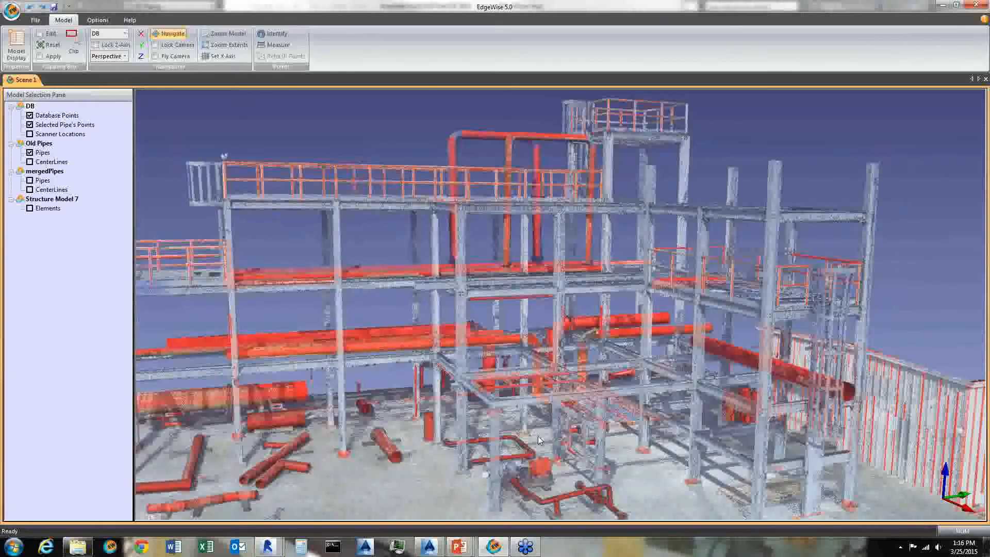
middle_drag(537, 436, 360, 371)
scroll(449, 367, up, 4)
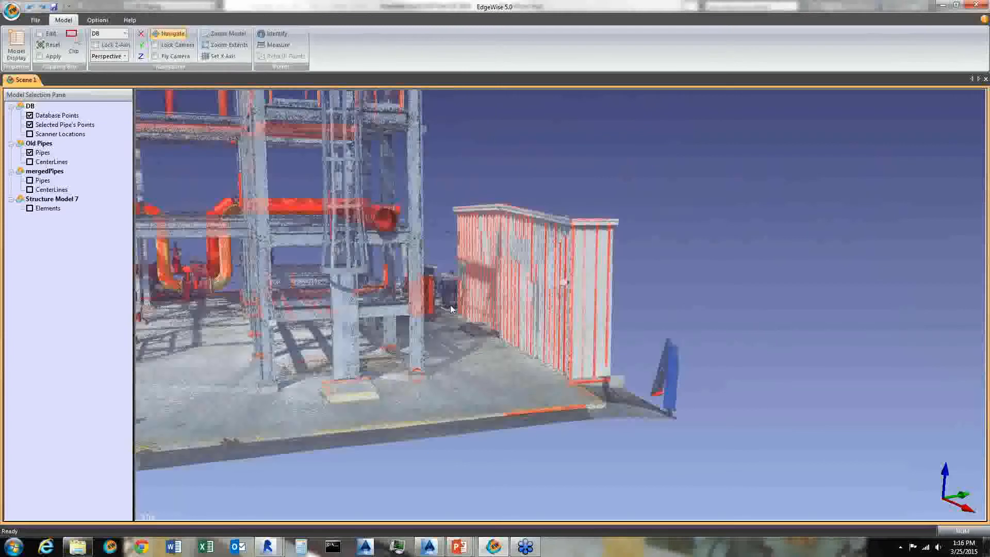
scroll(485, 280, up, 1)
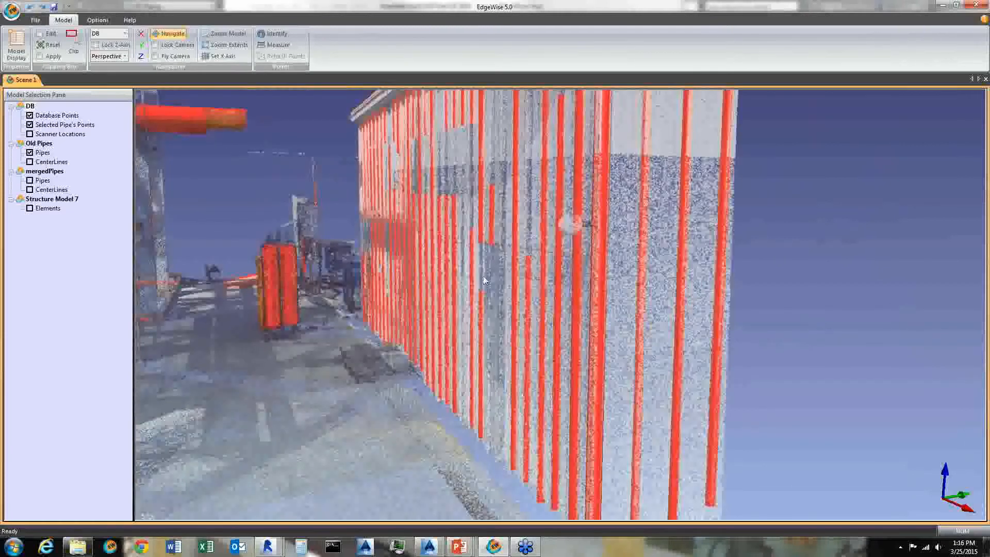
scroll(479, 309, down, 2)
scroll(521, 294, up, 2)
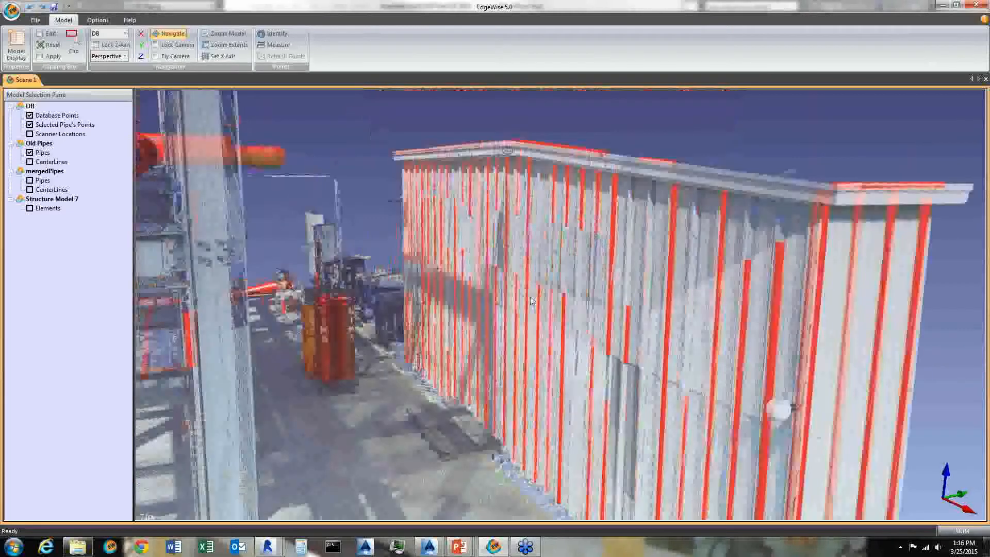
middle_drag(530, 296, 530, 312)
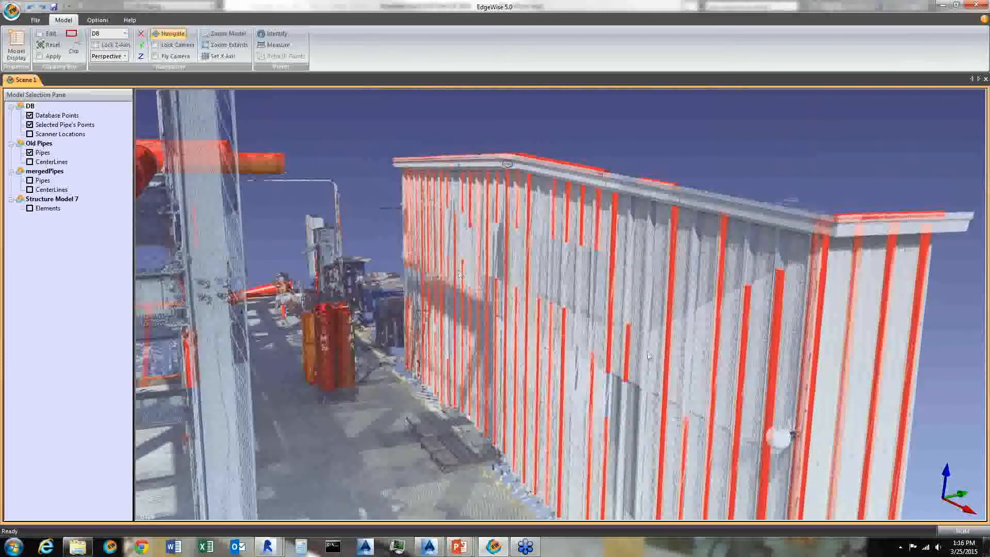
- Examine the Old Pipes model against the scanned wall, pipe rack and ground equipment from several viewpoints
scroll(574, 326, down, 5)
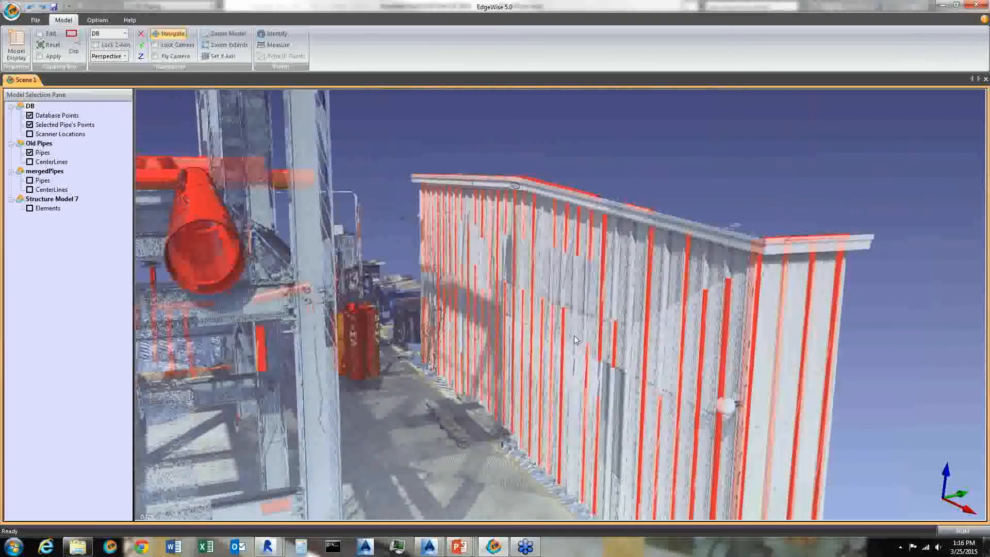
scroll(477, 341, up, 5)
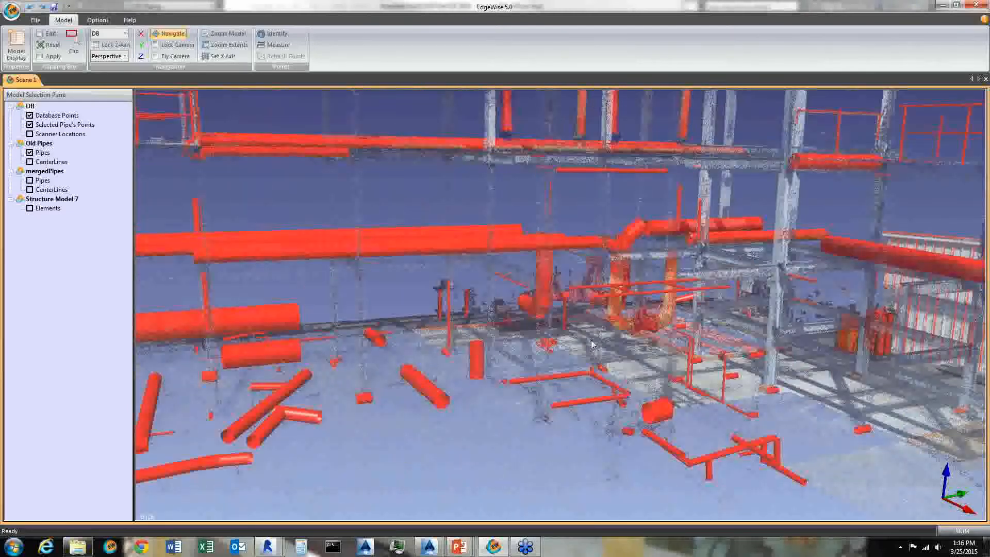
mouse_move(592, 344)
mouse_down()
mouse_move(568, 340)
mouse_move(577, 346)
mouse_up()
scroll(577, 346, up, 3)
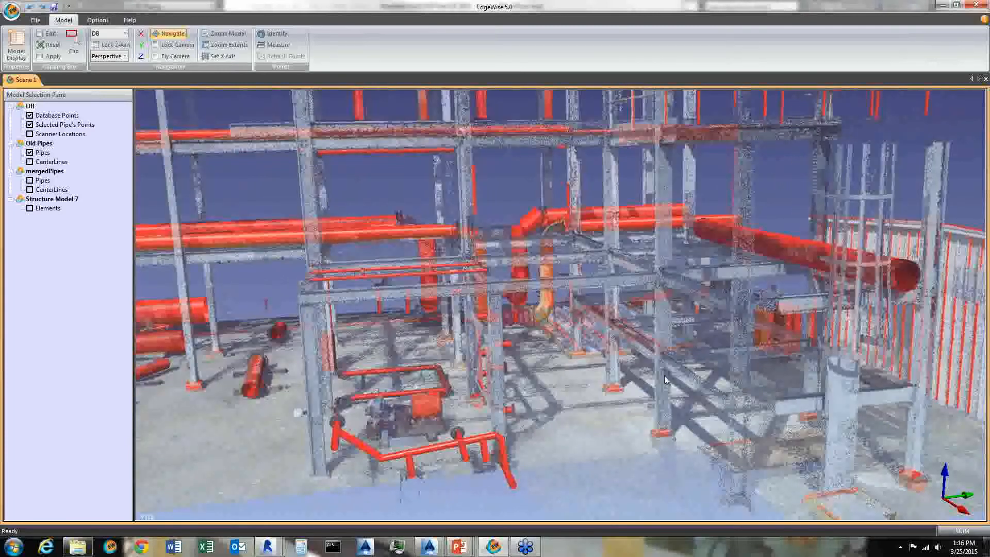
scroll(666, 380, up, 4)
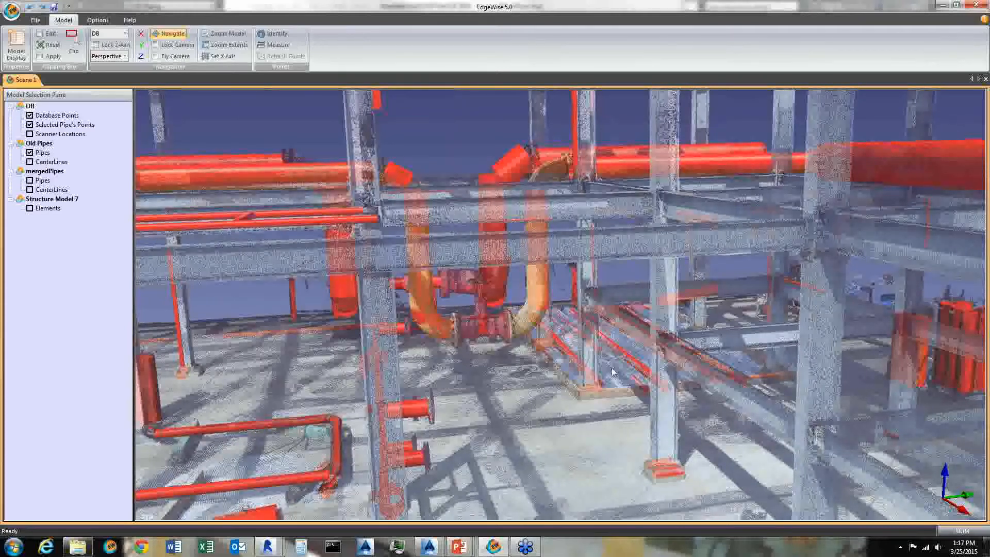
scroll(614, 374, down, 4)
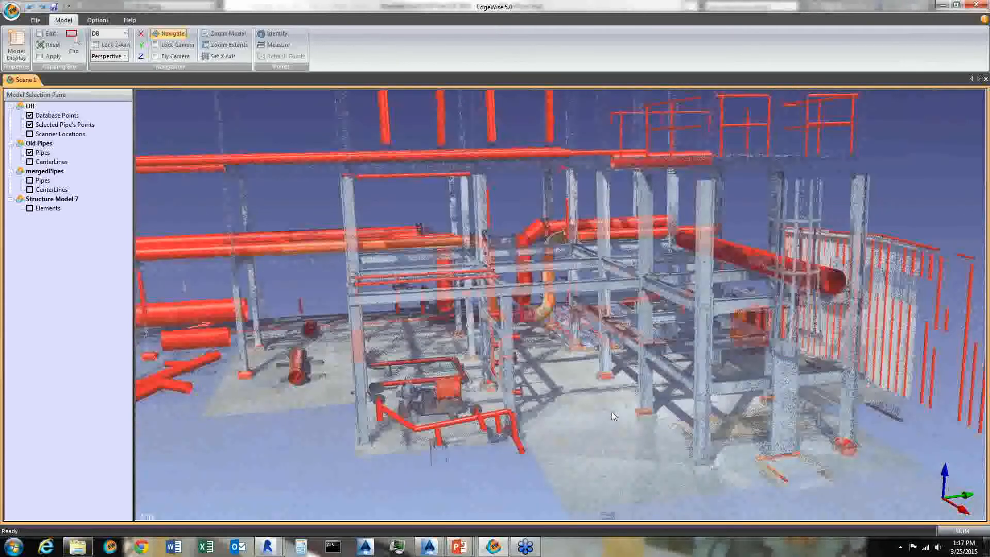
drag(418, 343, 433, 303)
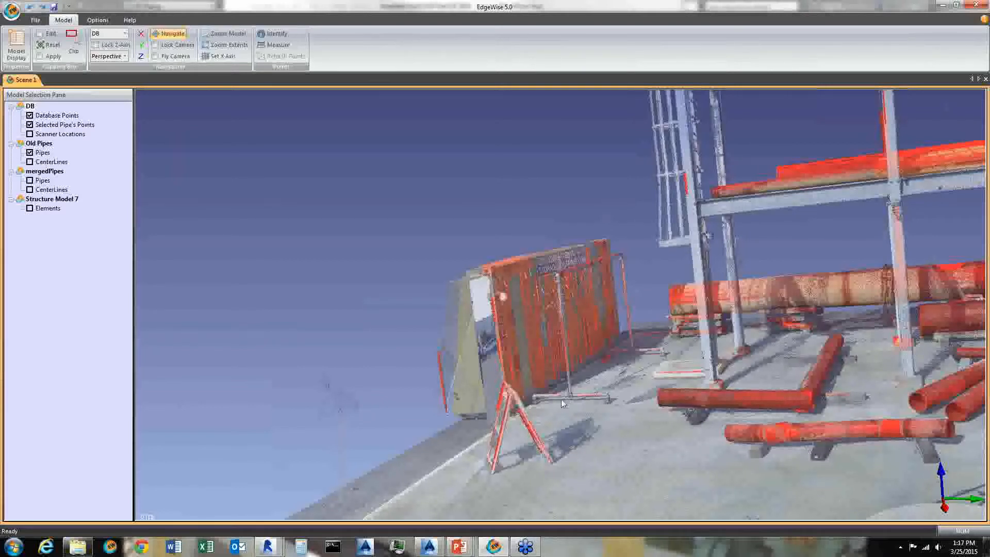
drag(562, 400, 626, 413)
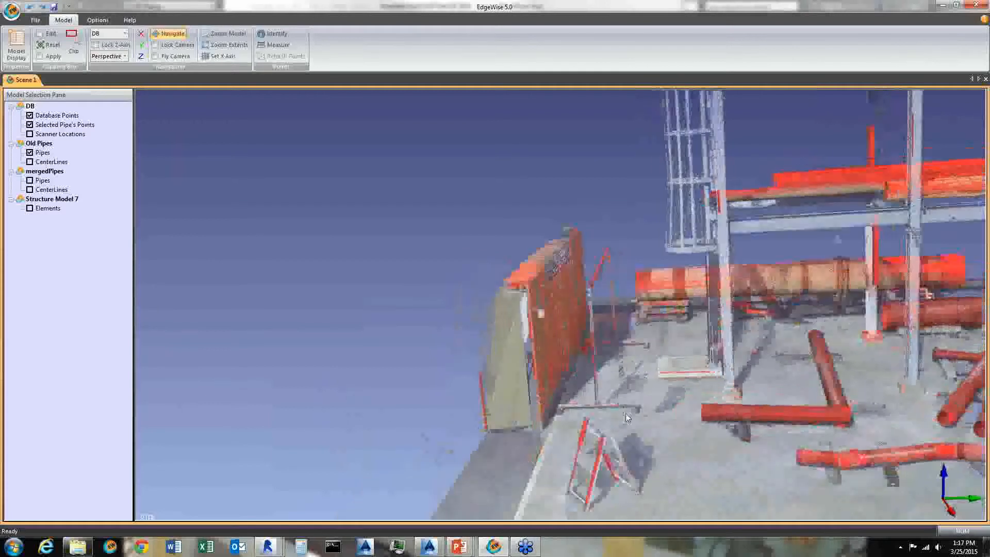
- Swap the Old Pipes display for the mergedPipes pipes over the point cloud
click(29, 180)
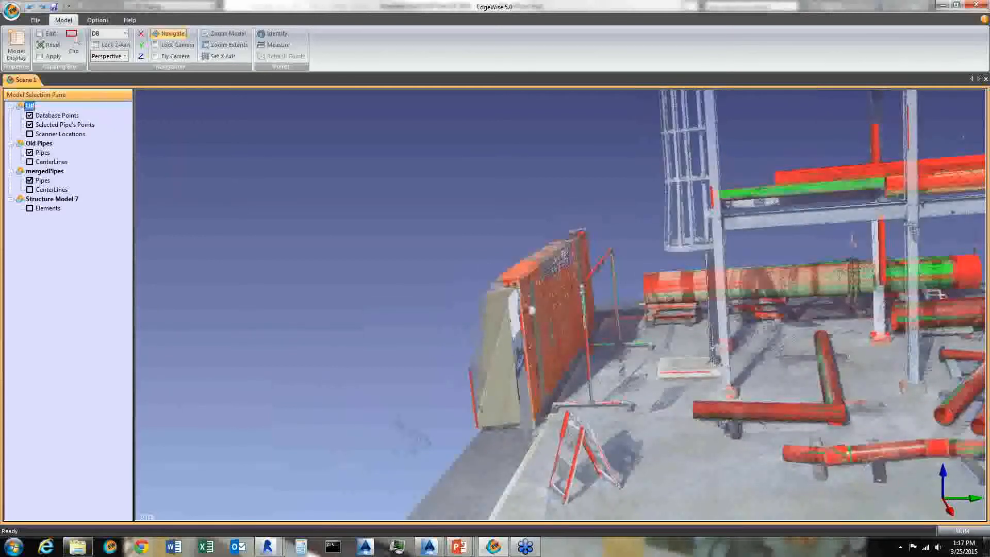
click(29, 152)
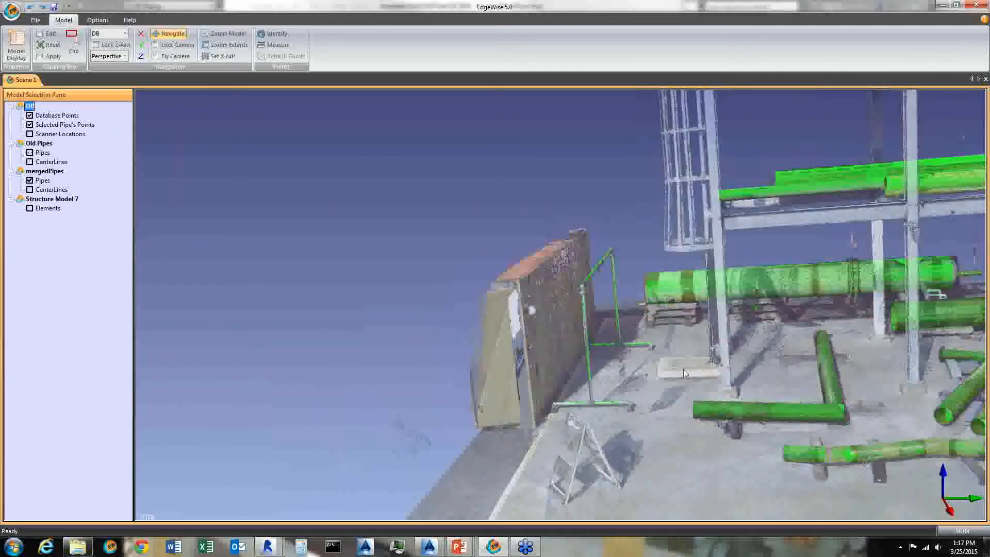
drag(768, 400, 695, 410)
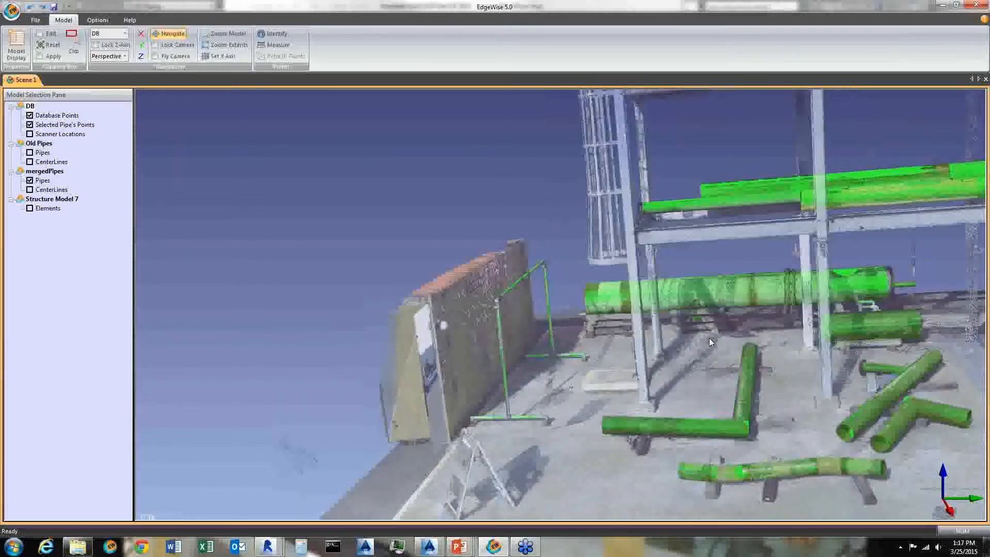
- Orbit and zoom around the pipe rack to compare the mergedPipes pipes with the scan
scroll(757, 319, down, 4)
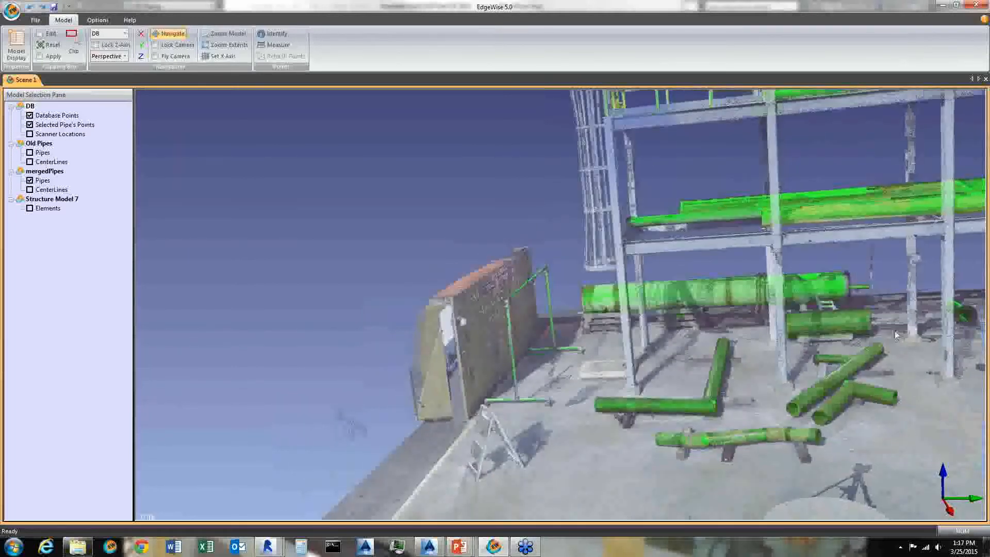
scroll(824, 370, up, 4)
drag(817, 379, 805, 351)
middle_drag(806, 351, 669, 493)
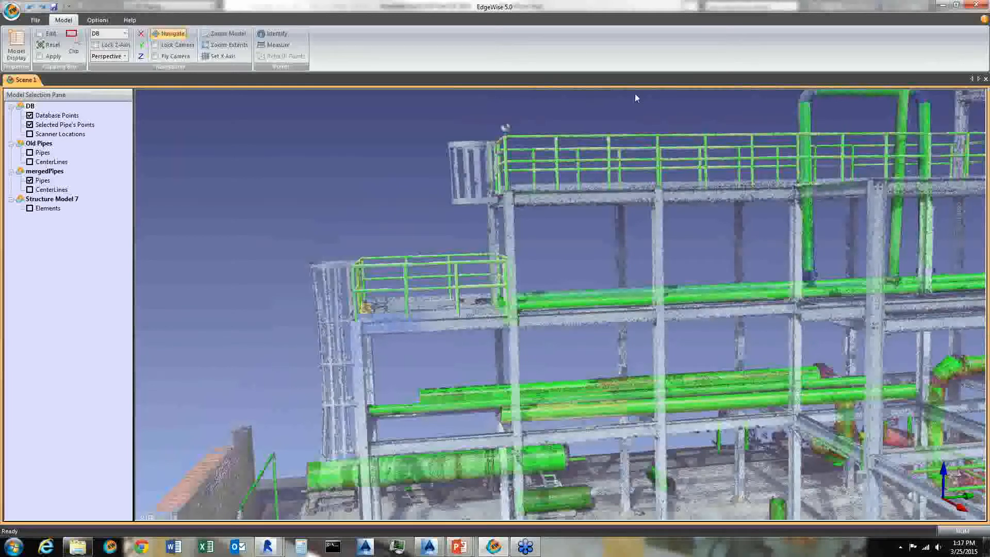
scroll(700, 238, up, 1)
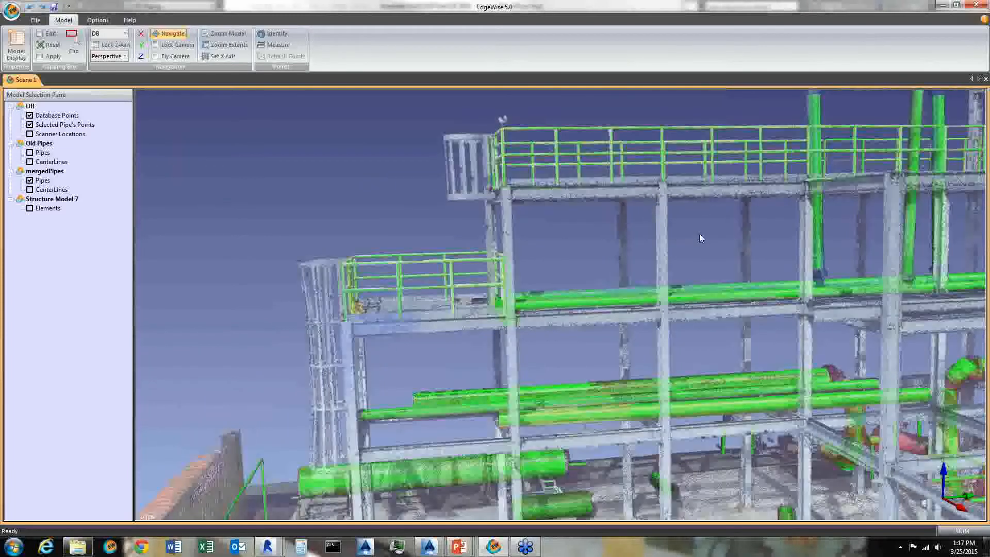
scroll(699, 234, up, 1)
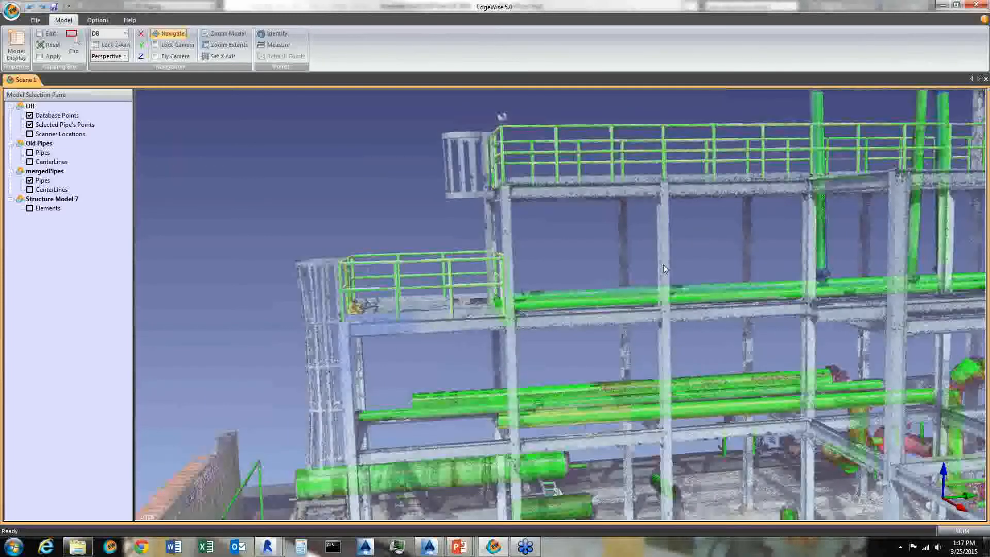
drag(664, 269, 703, 269)
middle_drag(811, 480, 742, 427)
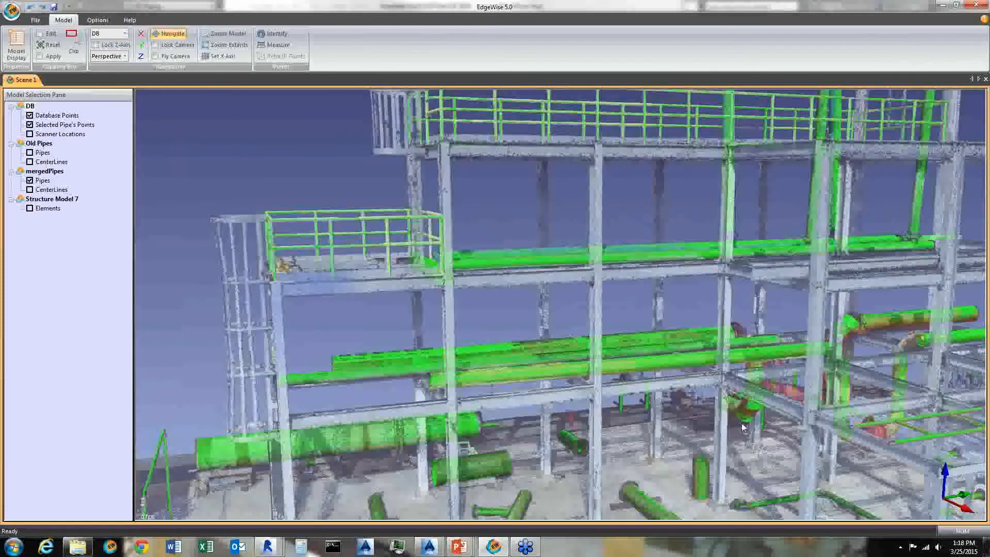
drag(742, 427, 795, 438)
middle_drag(918, 282, 856, 270)
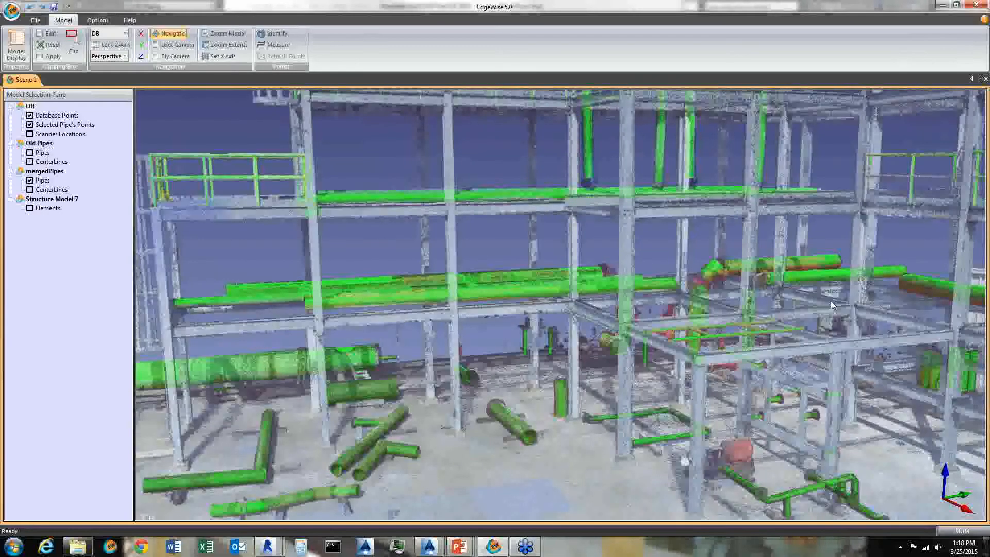
drag(831, 301, 811, 304)
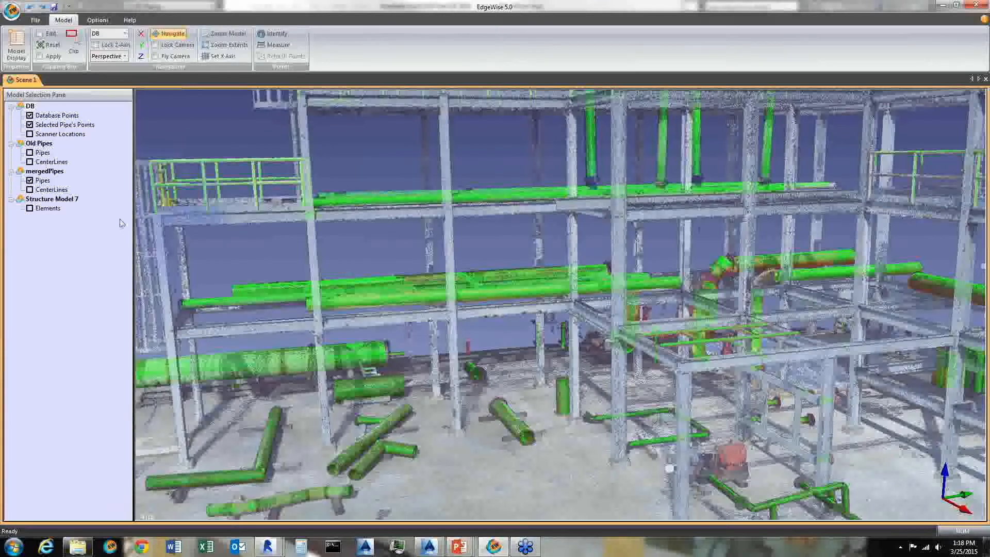
- Hide the mergedPipes pipes and show the Structure Model 7 elements
click(30, 180)
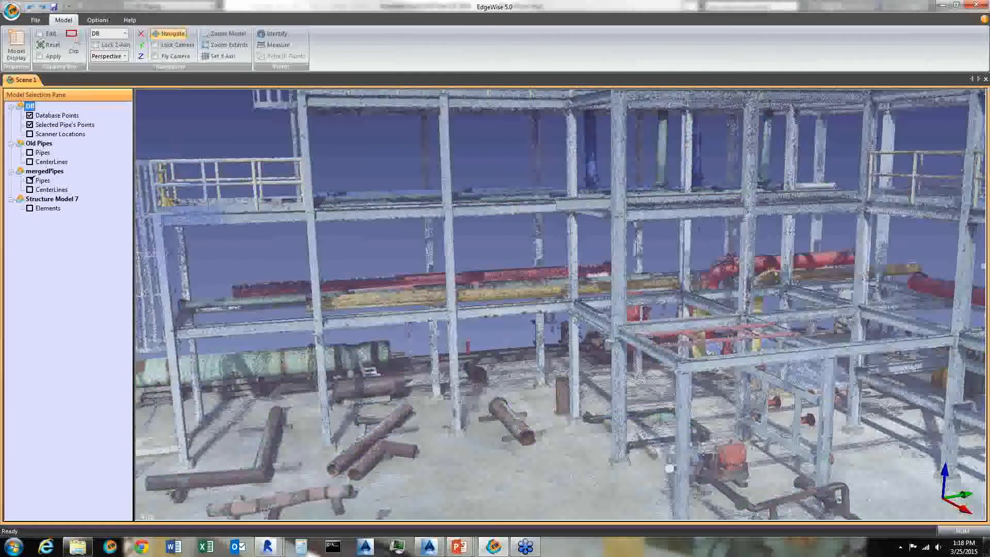
click(30, 208)
click(621, 266)
- Orbit and zoom around the structure to compare the steel model with the scanned steelwork
scroll(622, 265, down, 1)
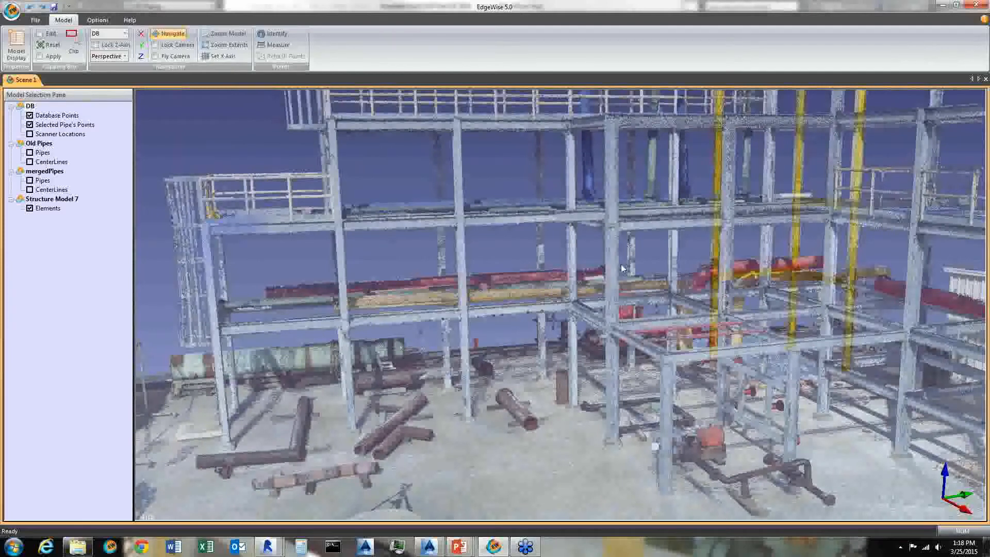
scroll(621, 265, down, 1)
middle_drag(660, 289, 634, 345)
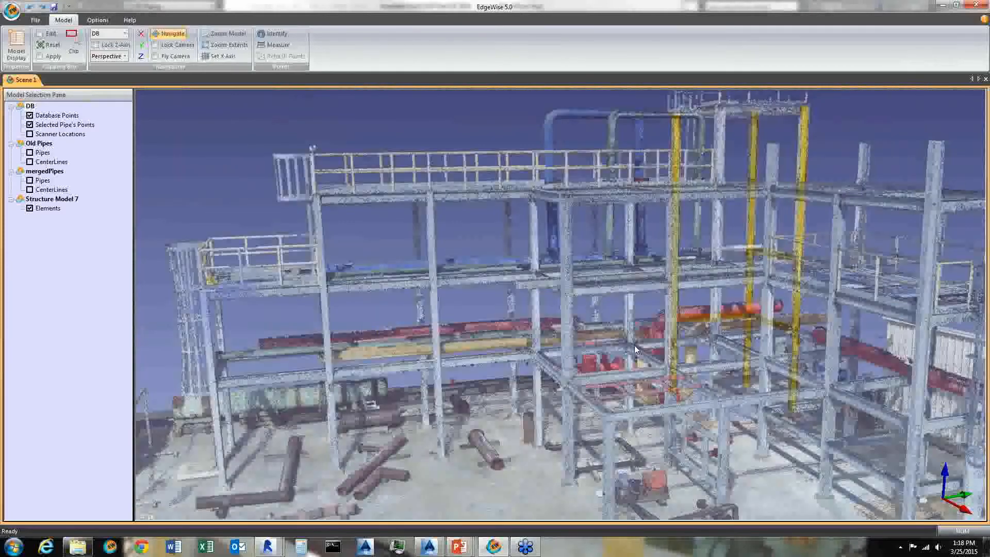
scroll(673, 230, up, 1)
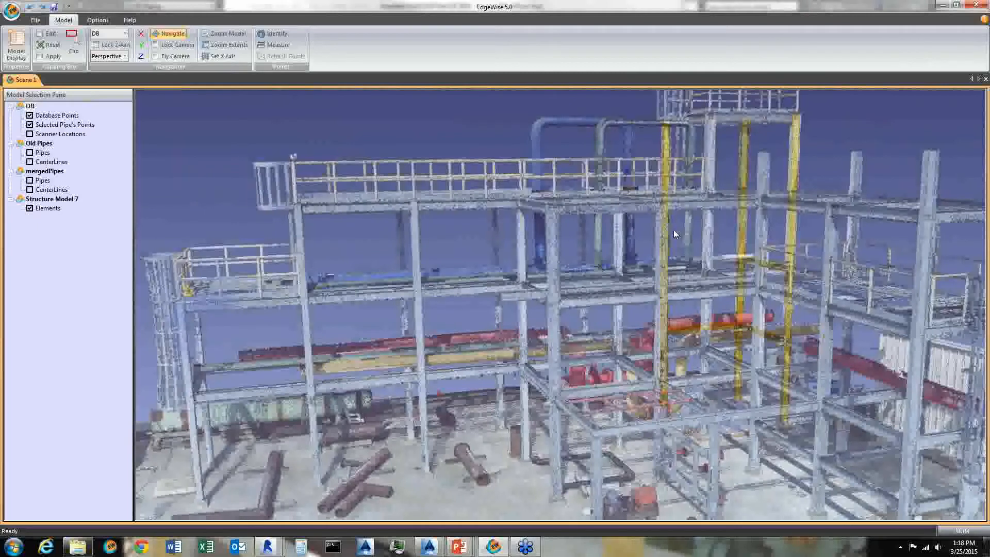
scroll(674, 232, up, 1)
scroll(509, 336, up, 1)
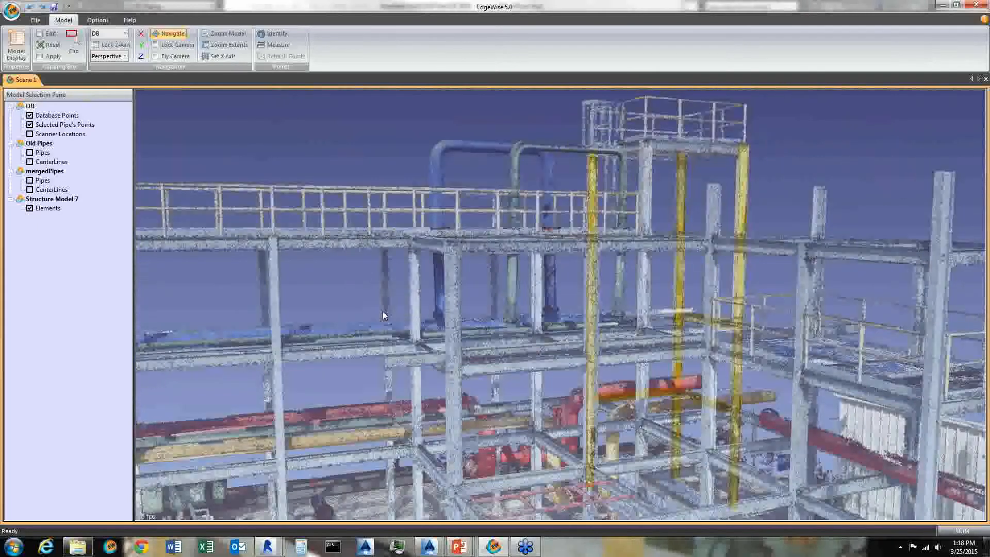
drag(383, 316, 736, 338)
middle_drag(736, 336, 722, 358)
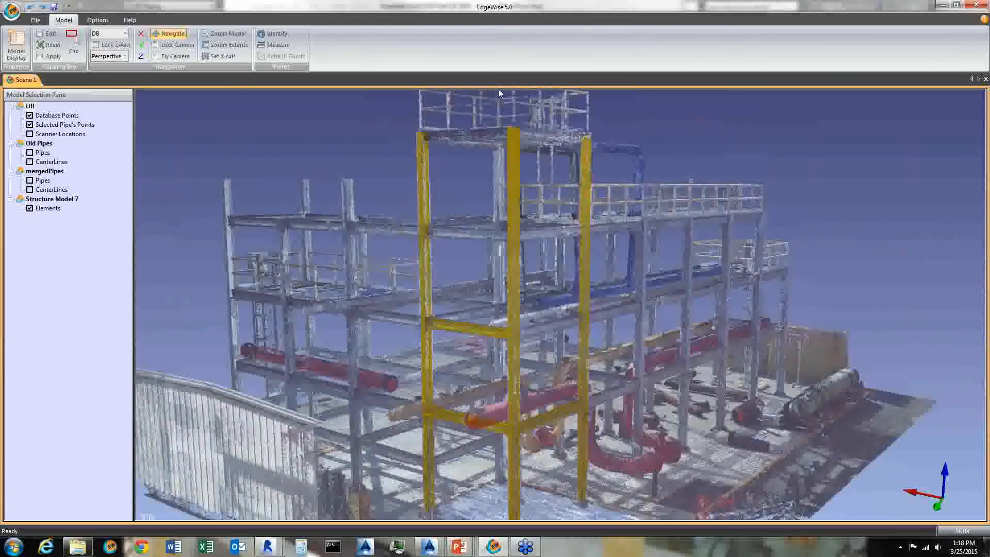
right_drag(658, 460, 649, 397)
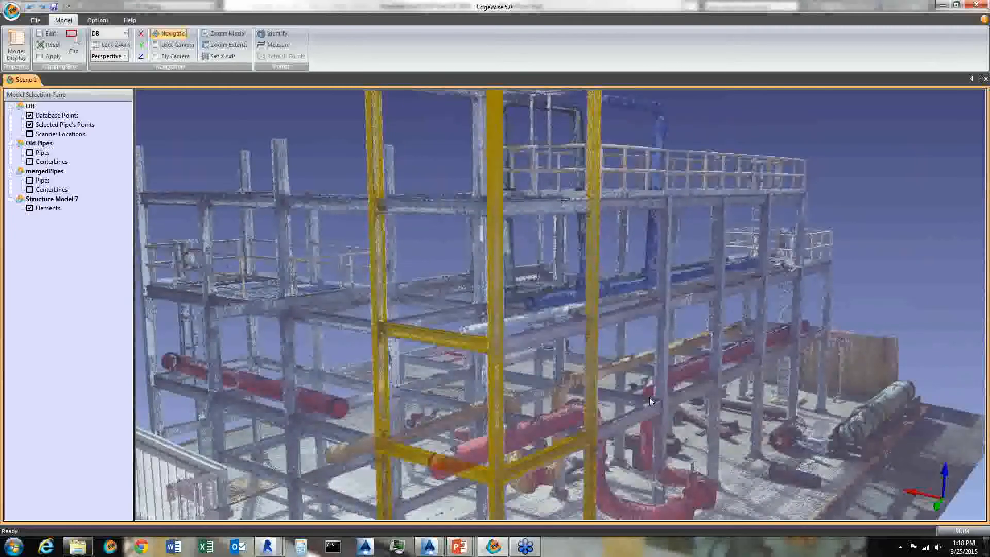
right_drag(524, 365, 502, 307)
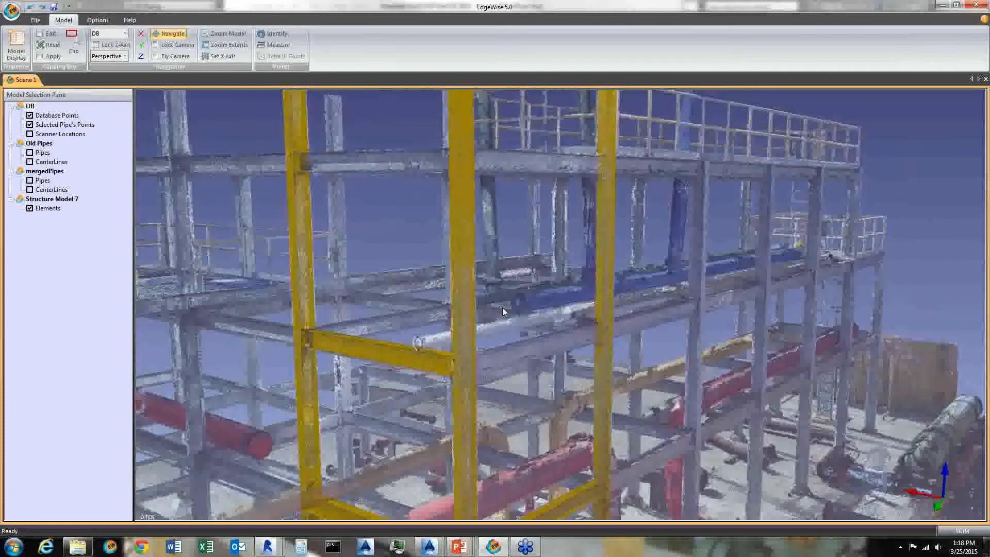
- Extract a W10X22 I-beam from the scanned beam between the two yellow columns on the middle level
click(41, 199)
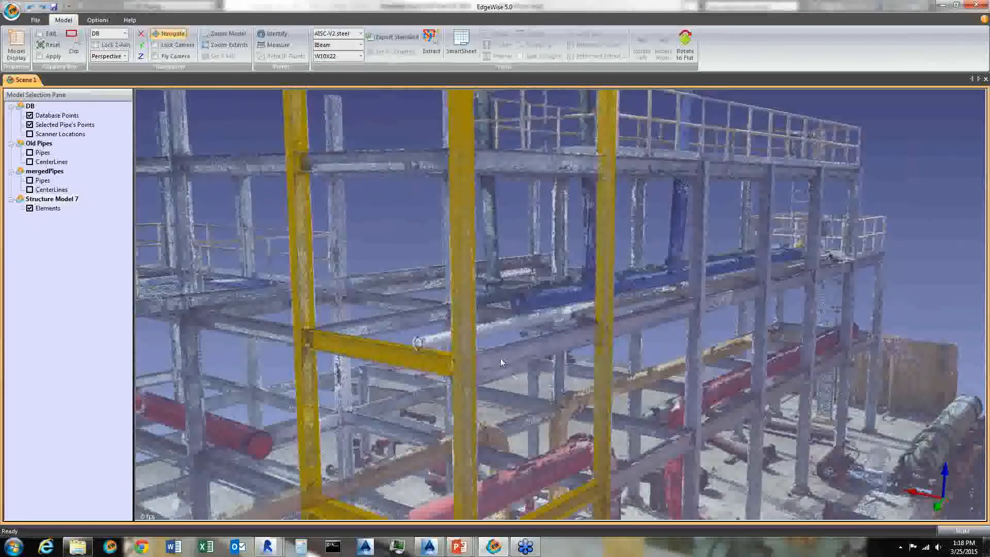
drag(485, 347, 482, 379)
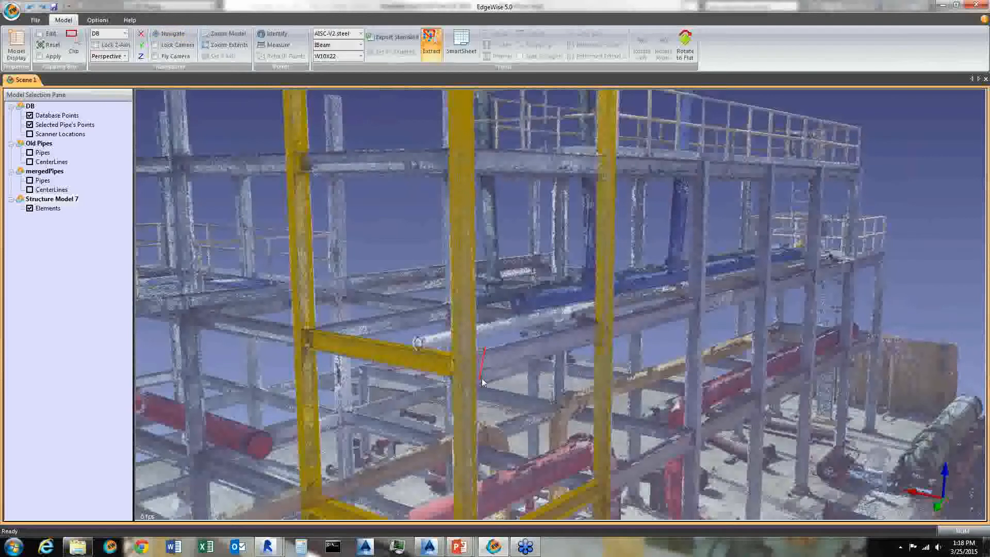
click(591, 347)
click(584, 327)
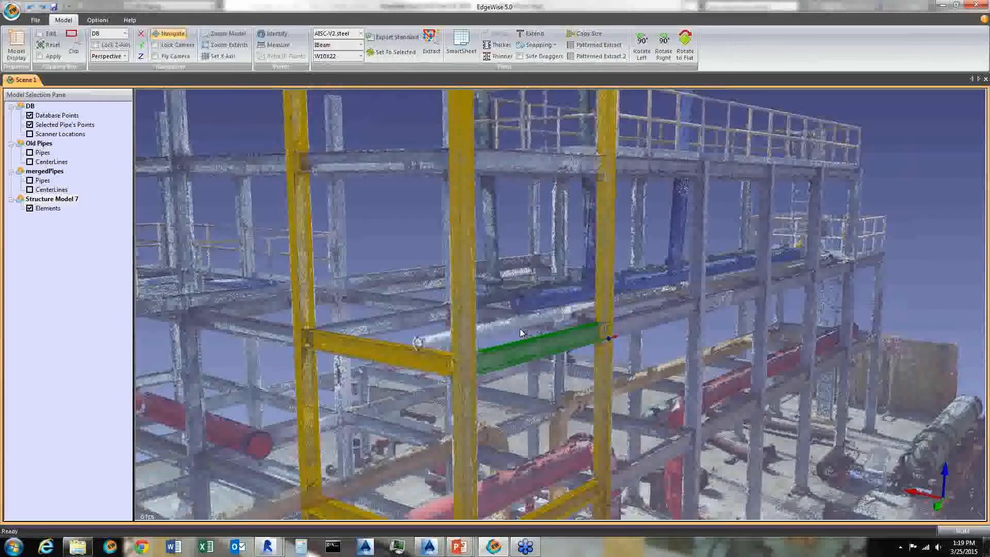
- Extract another W10X22 beam segment continuing along the same beam line to the next column
drag(663, 376, 660, 358)
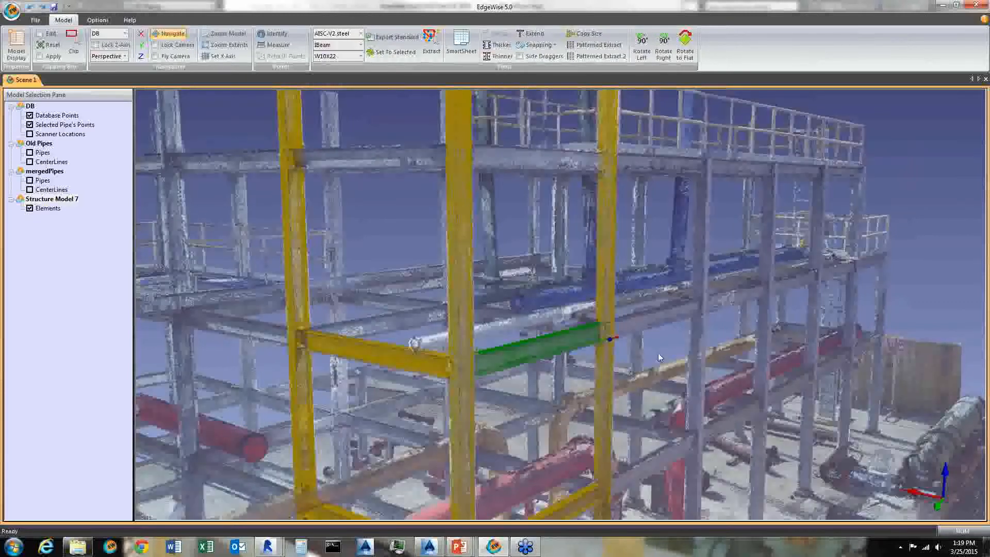
scroll(658, 352, up, 2)
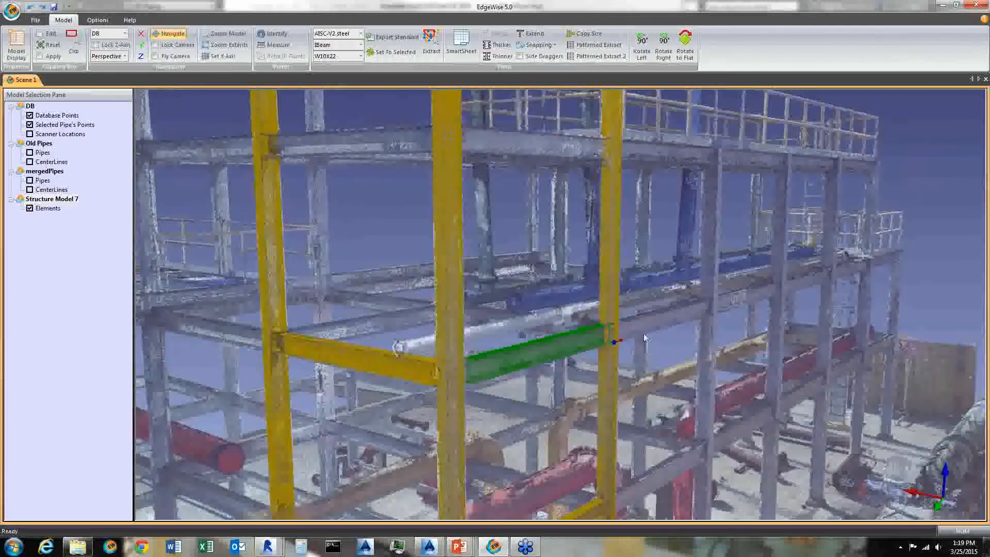
key(space)
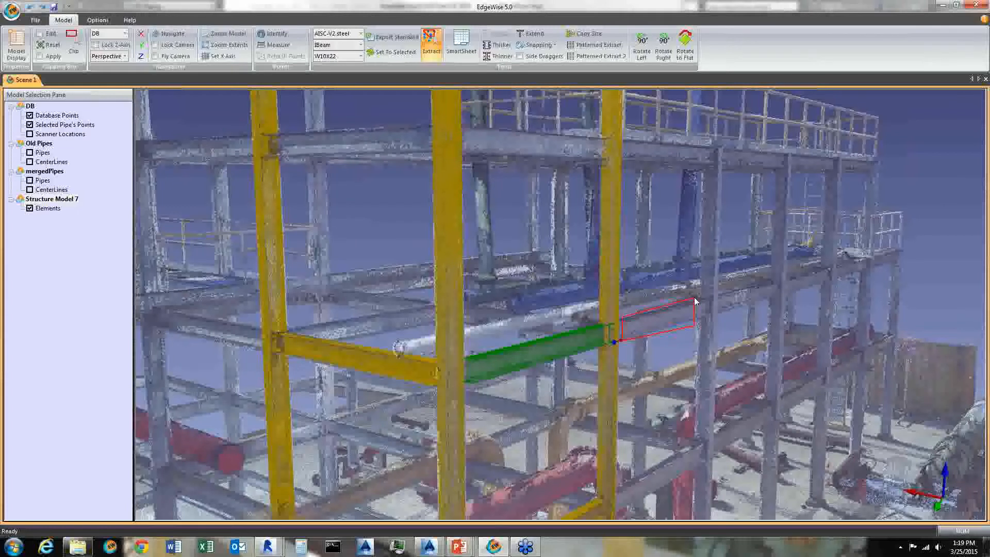
click(693, 313)
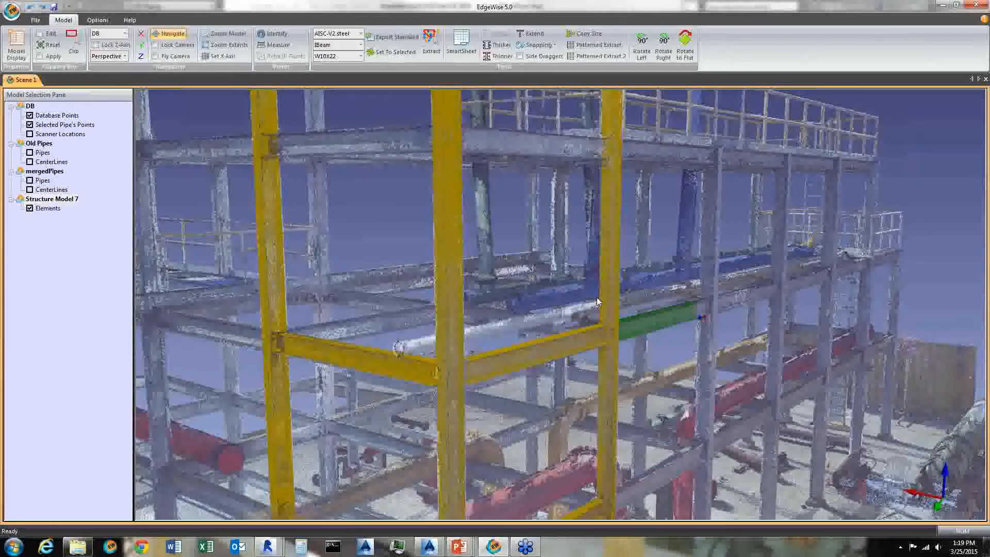
click(520, 209)
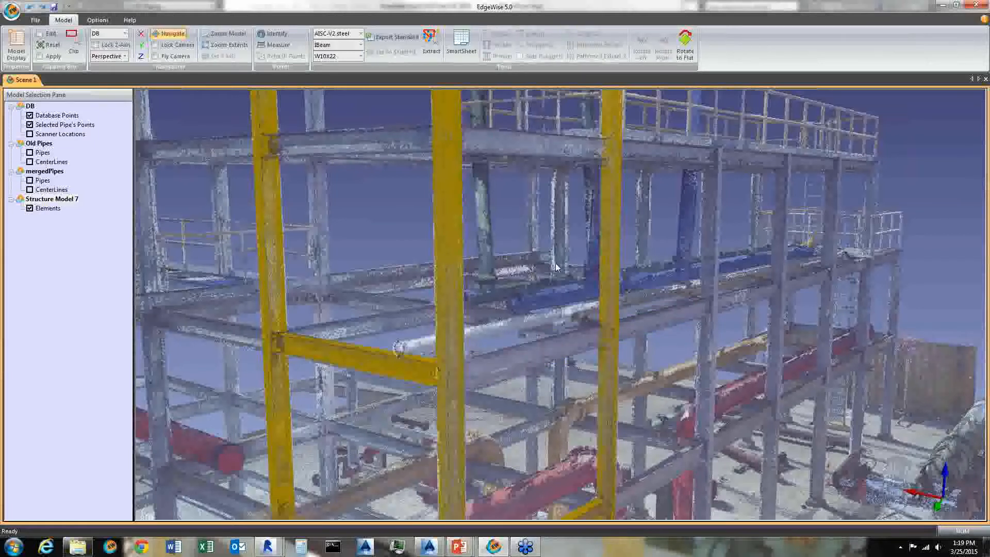
- Extract a W10X22 beam from the scan on the lower level between the yellow columns
scroll(555, 263, down, 1)
drag(555, 294, 527, 340)
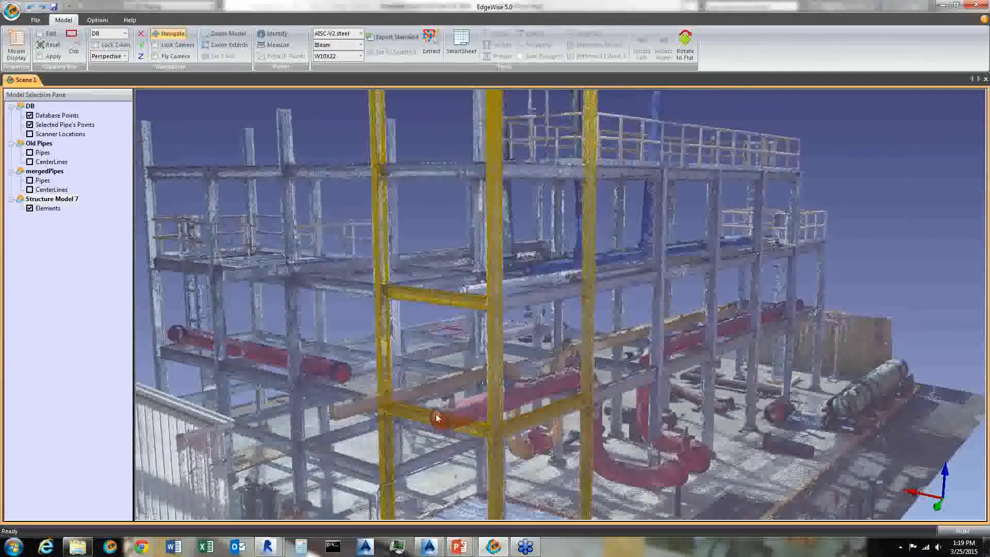
click(461, 432)
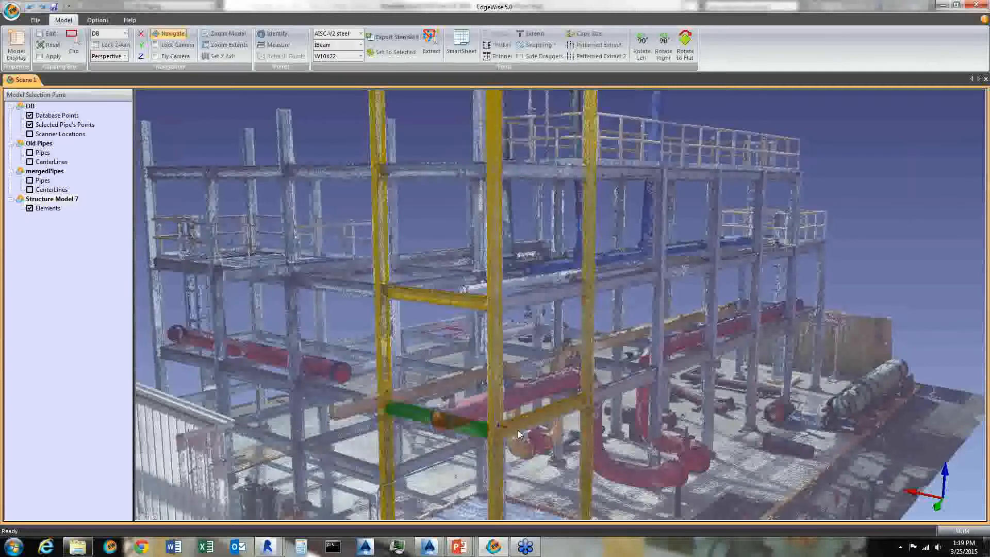
- Extend the lower-level extracted beam across to the next yellow column using Extend
click(534, 419)
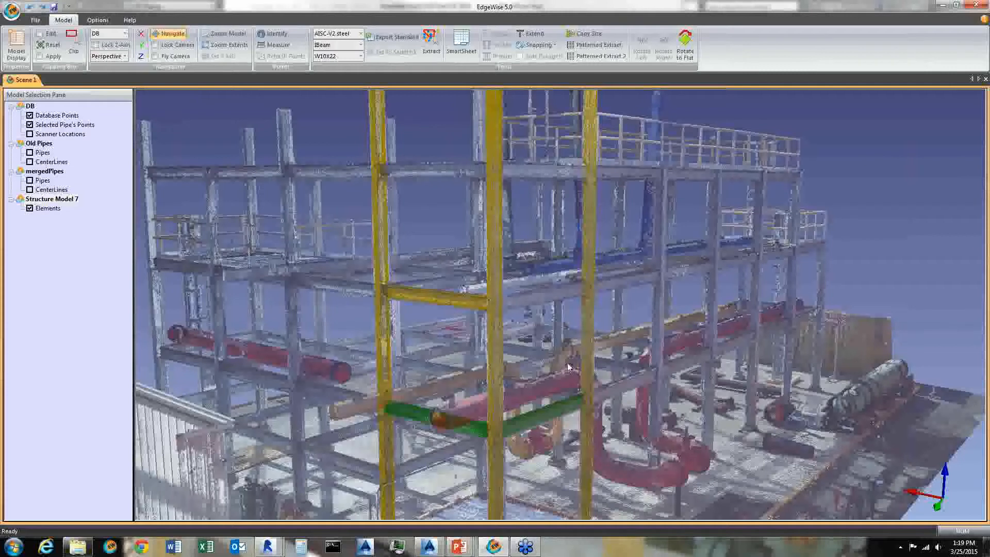
middle_drag(559, 390, 558, 392)
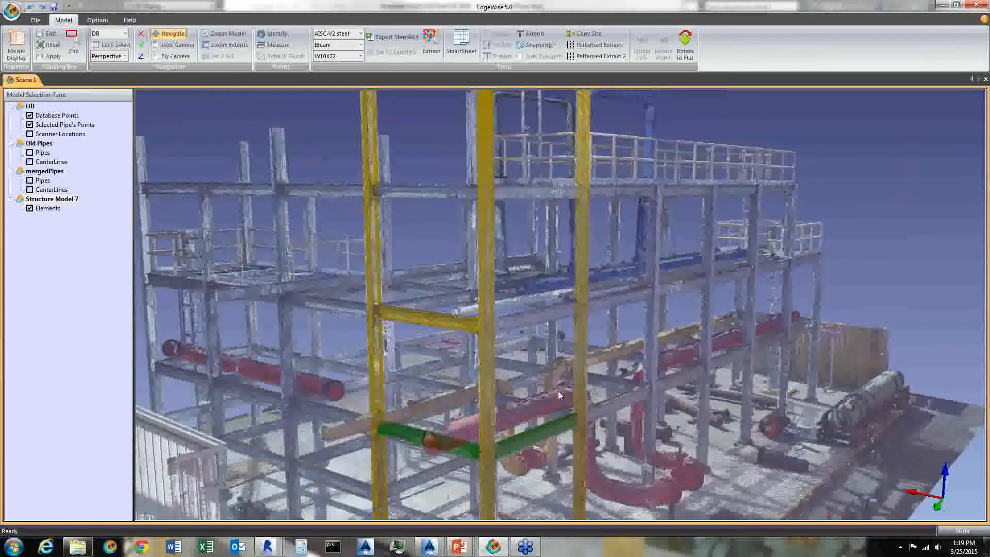
scroll(628, 316, down, 3)
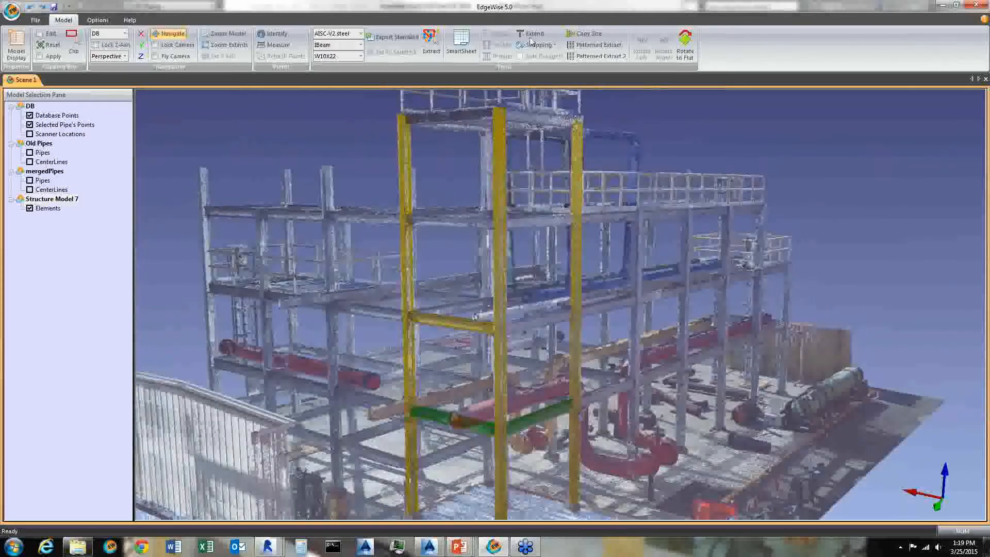
click(532, 34)
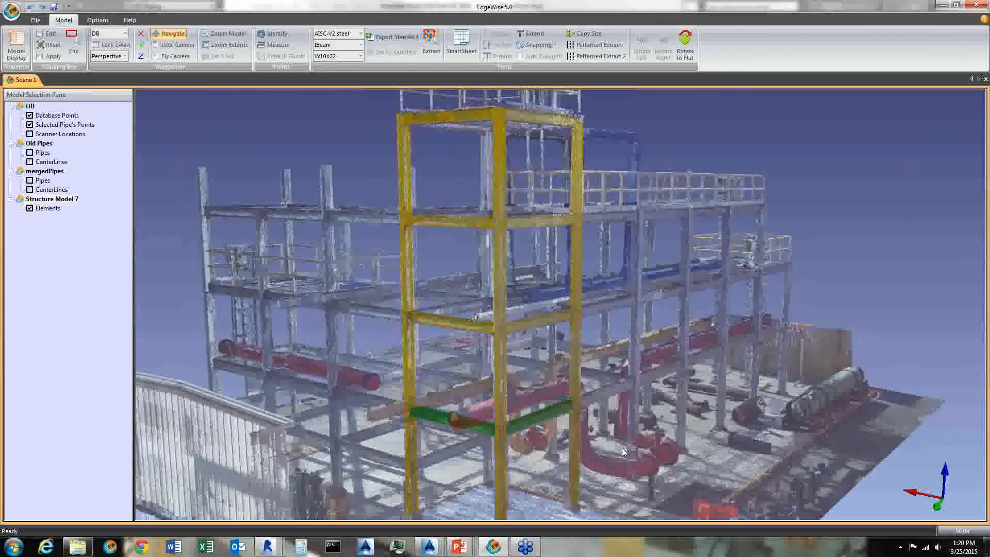
- Run Patterned Extract from a column of the extracted frame to replicate the steel across the structure
scroll(622, 443, up, 2)
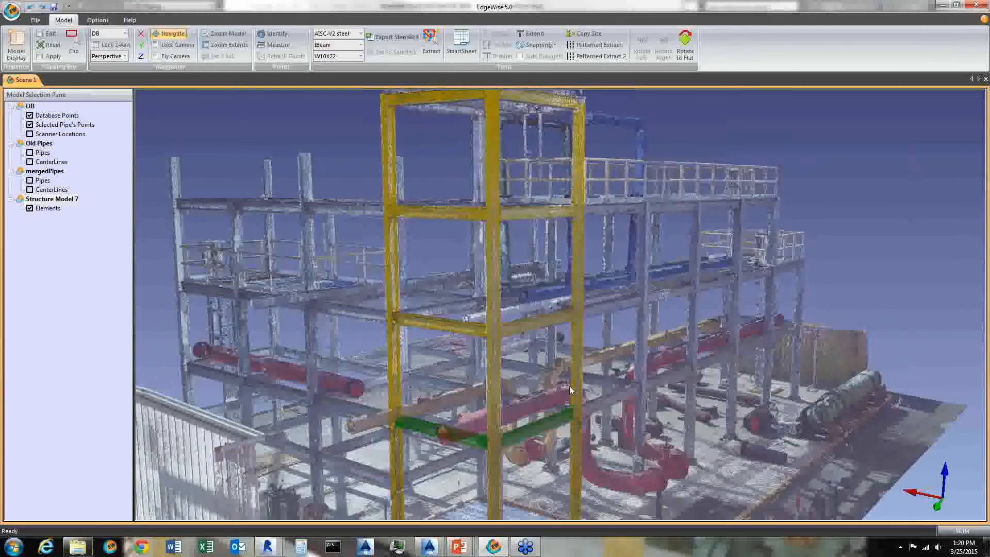
drag(638, 434, 671, 300)
scroll(672, 299, down, 4)
drag(661, 379, 616, 376)
drag(441, 181, 539, 282)
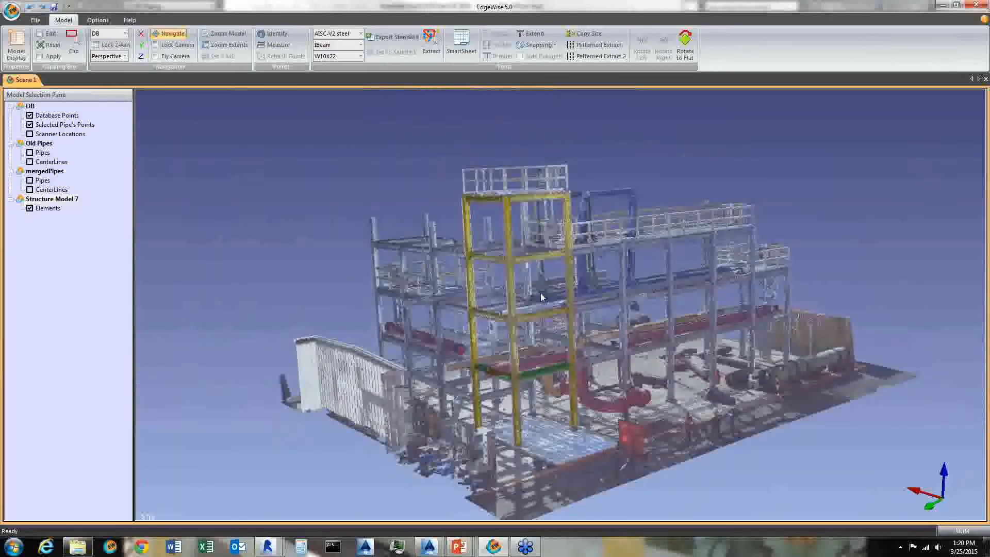
drag(537, 333, 528, 464)
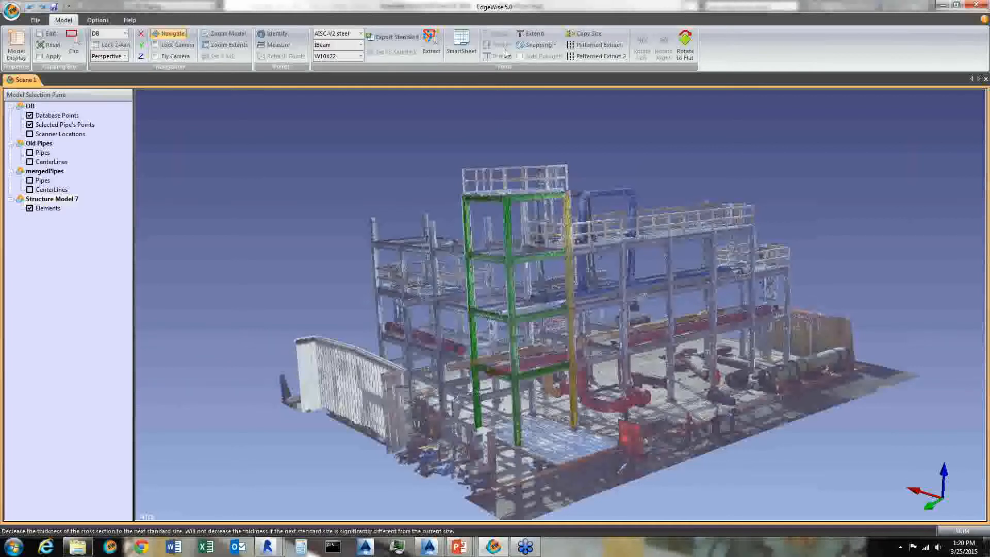
click(598, 45)
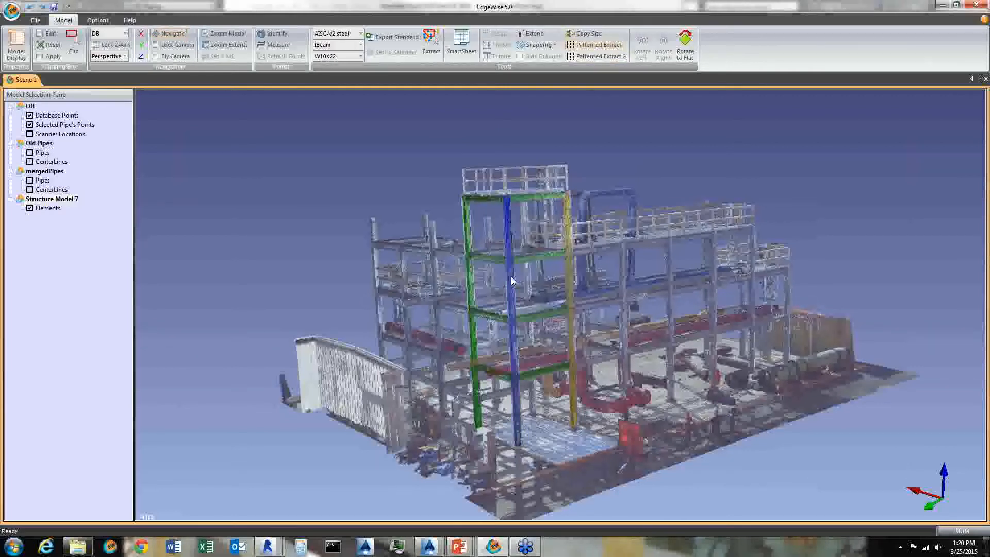
click(574, 279)
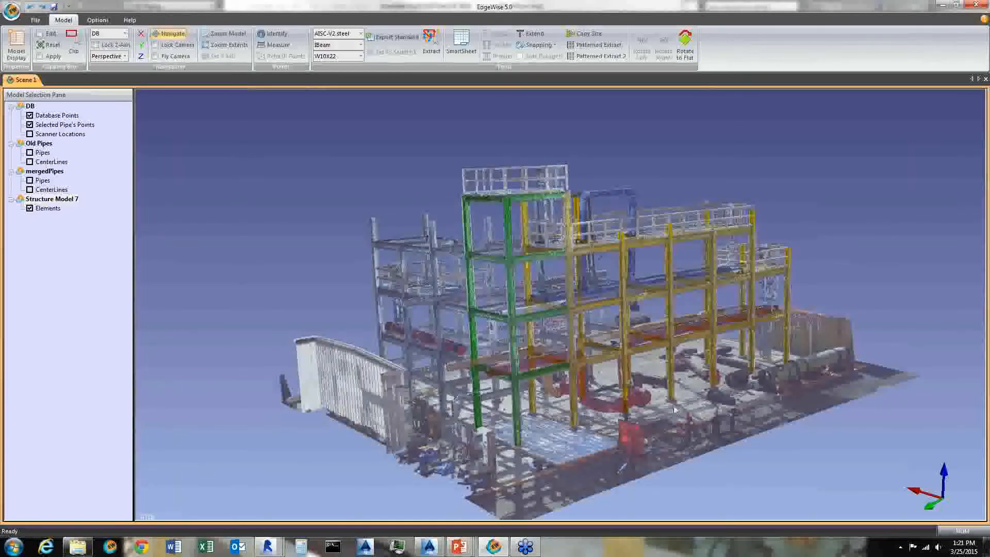
- Orbit and zoom through the structure to inspect the patterned steel against the scanned beams
scroll(689, 381, up, 1)
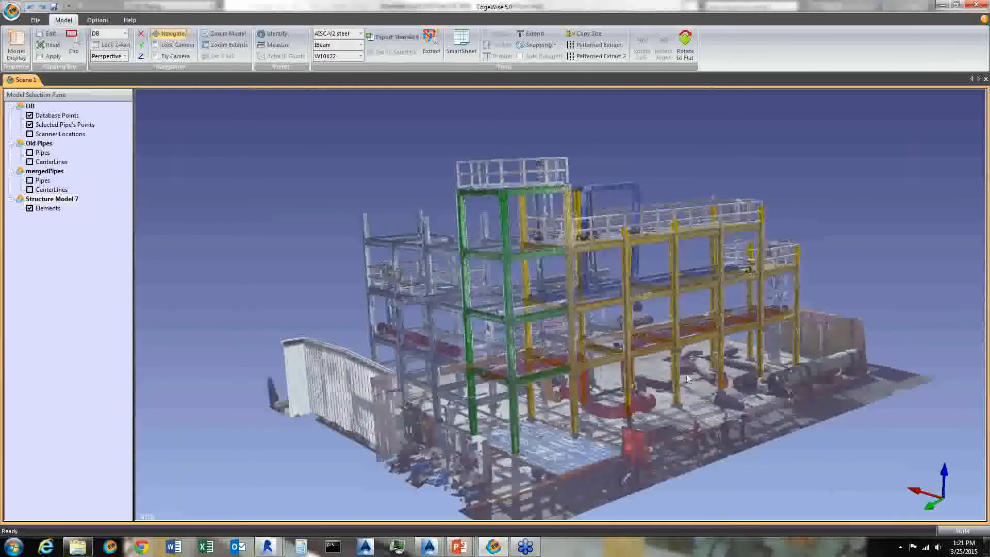
drag(688, 381, 594, 435)
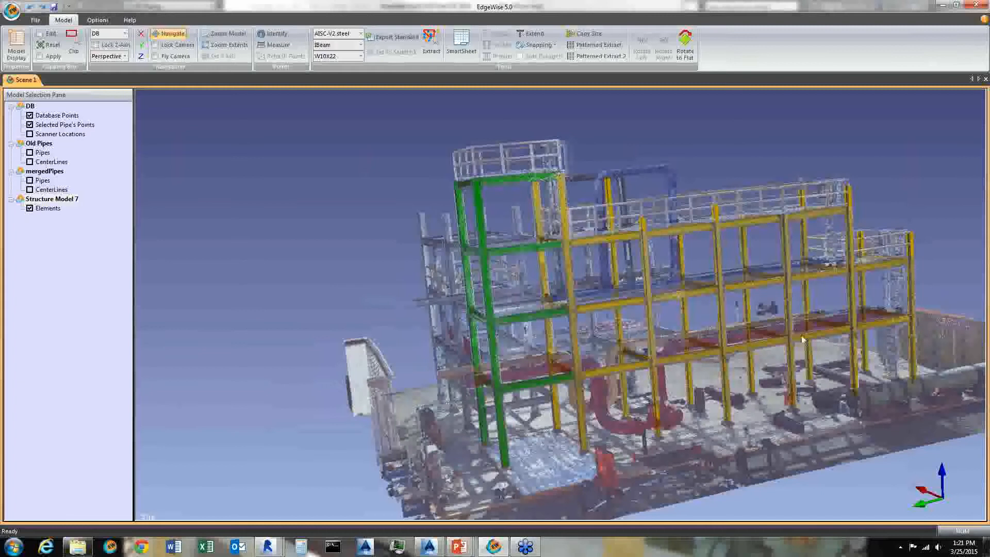
scroll(677, 372, up, 1)
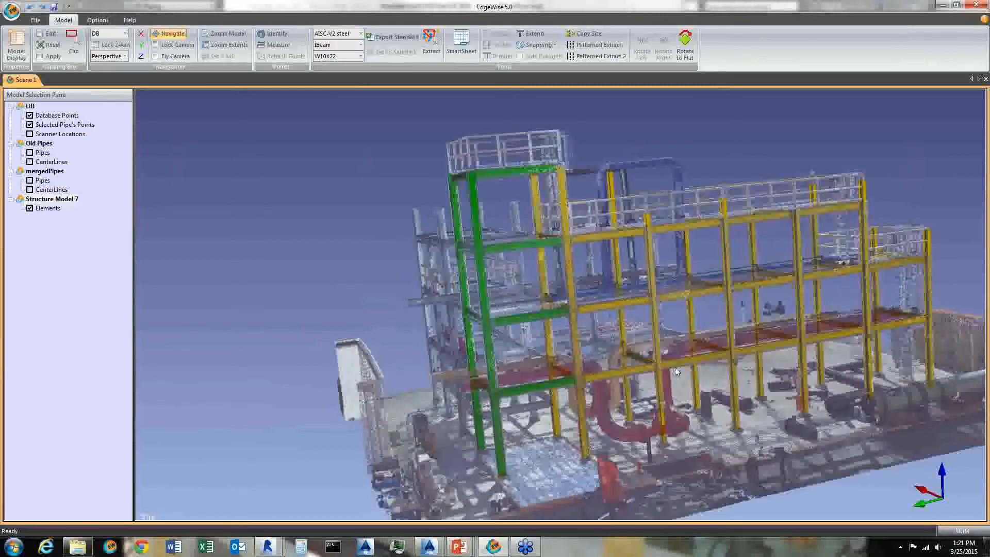
scroll(677, 371, up, 1)
scroll(679, 335, up, 1)
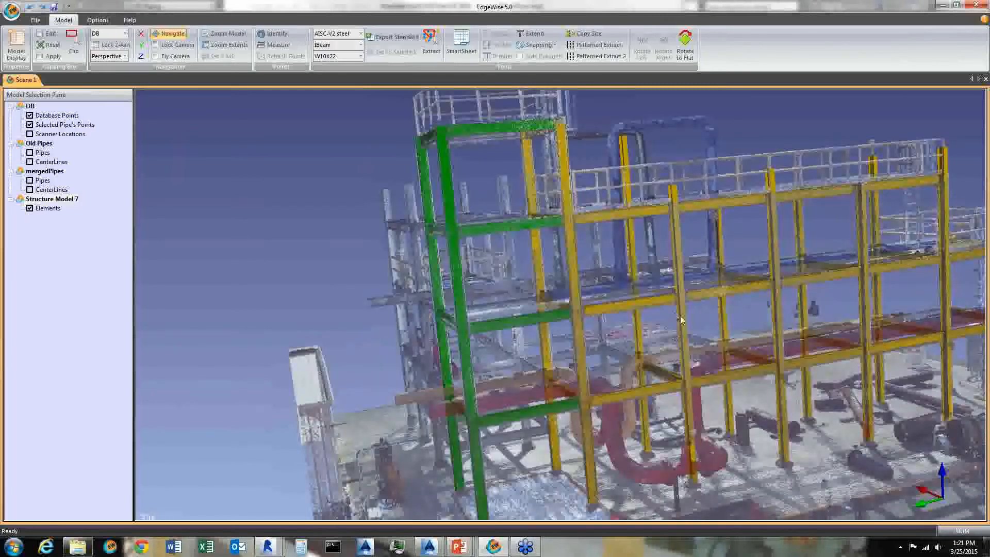
scroll(656, 304, up, 1)
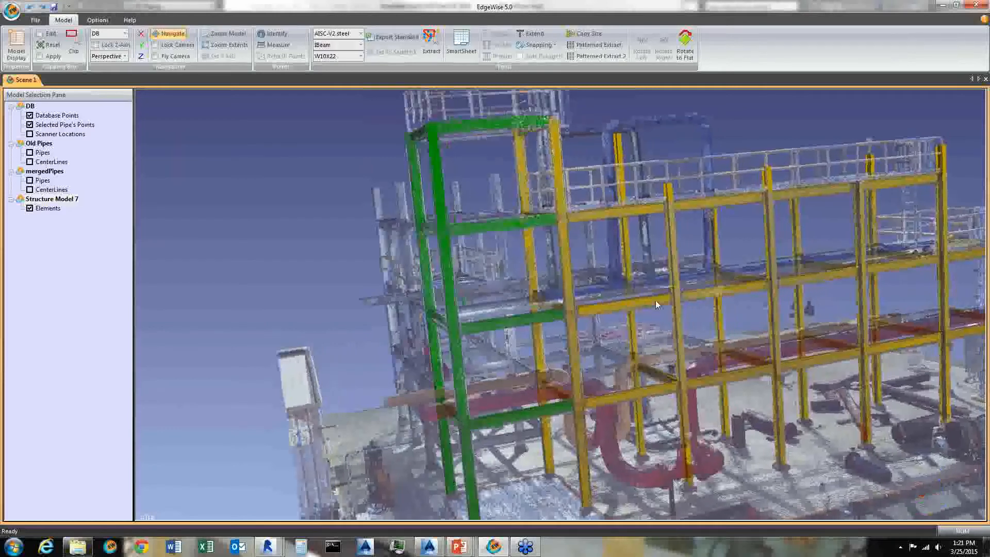
drag(656, 304, 674, 192)
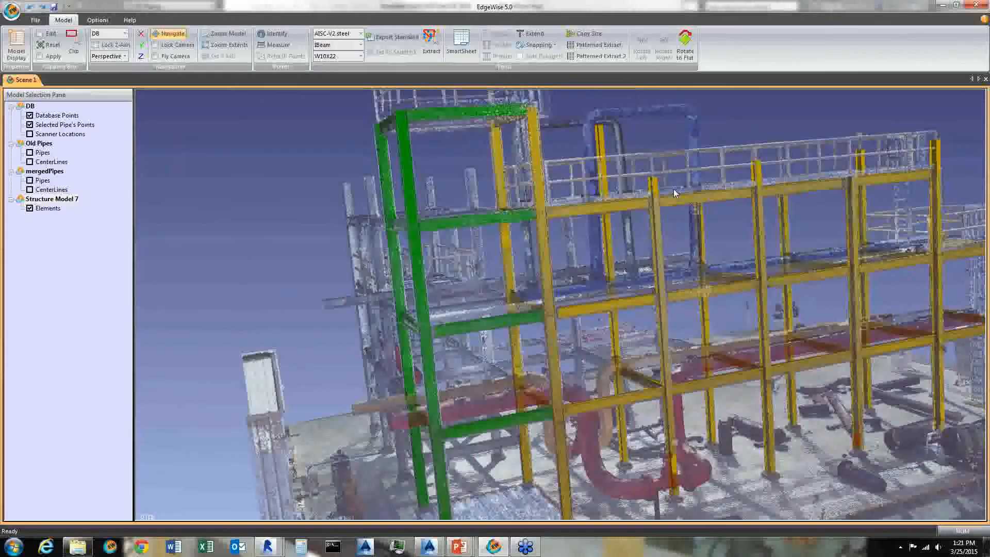
scroll(673, 189, up, 2)
scroll(604, 220, up, 1)
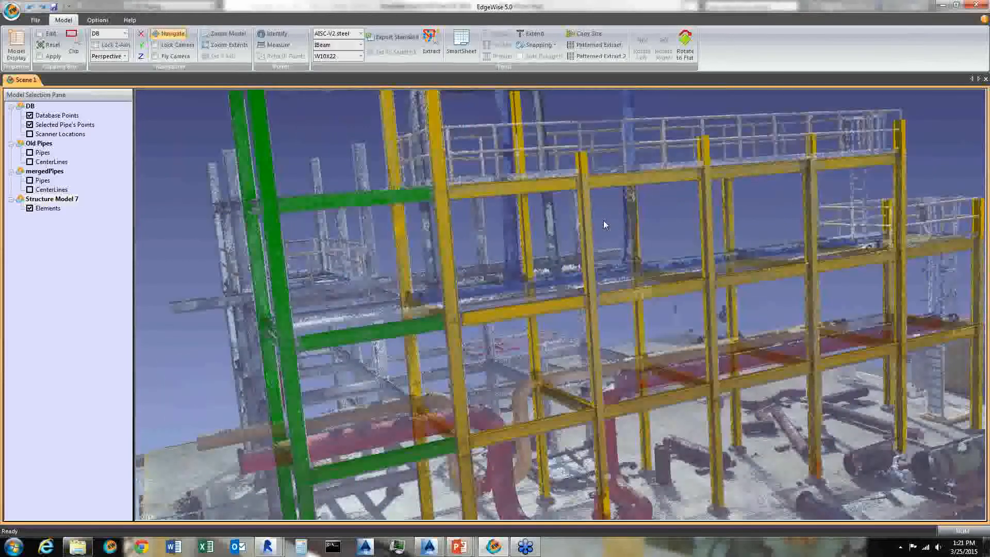
scroll(603, 221, up, 1)
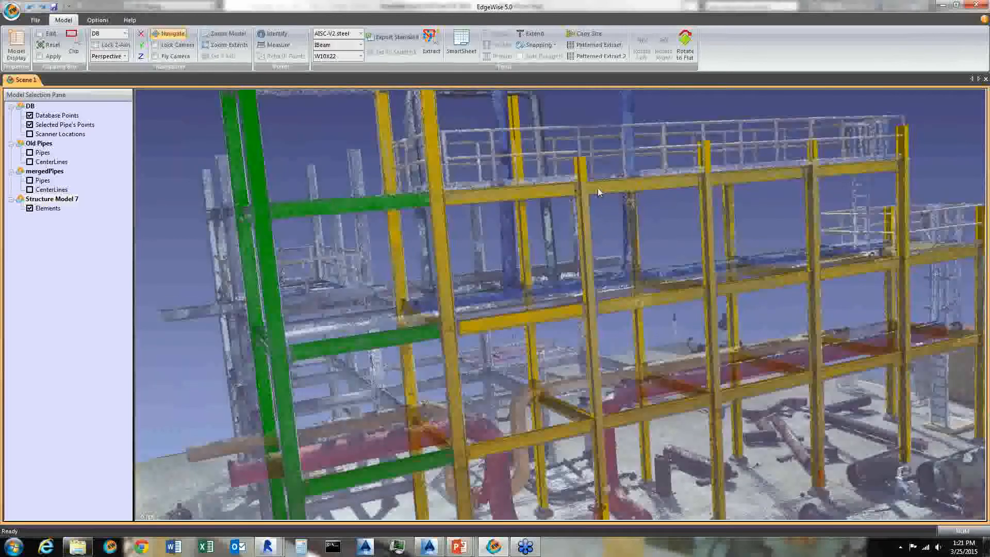
scroll(598, 188, up, 2)
drag(585, 150, 645, 175)
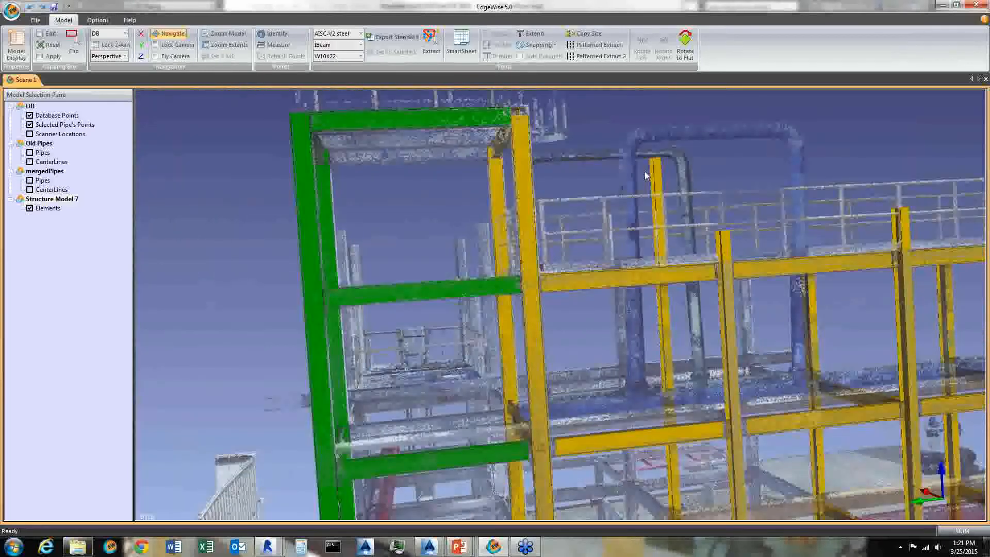
drag(373, 254, 356, 326)
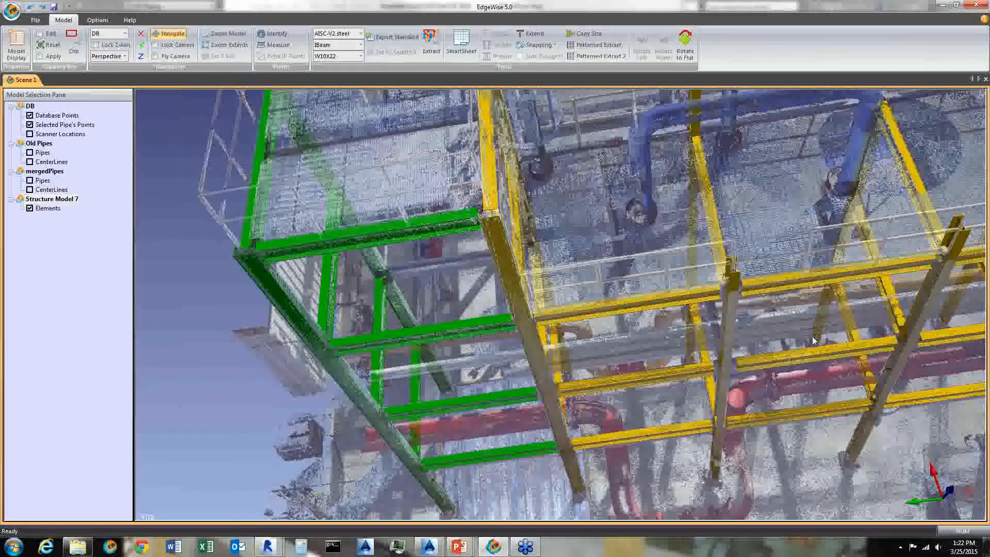
drag(757, 351, 565, 366)
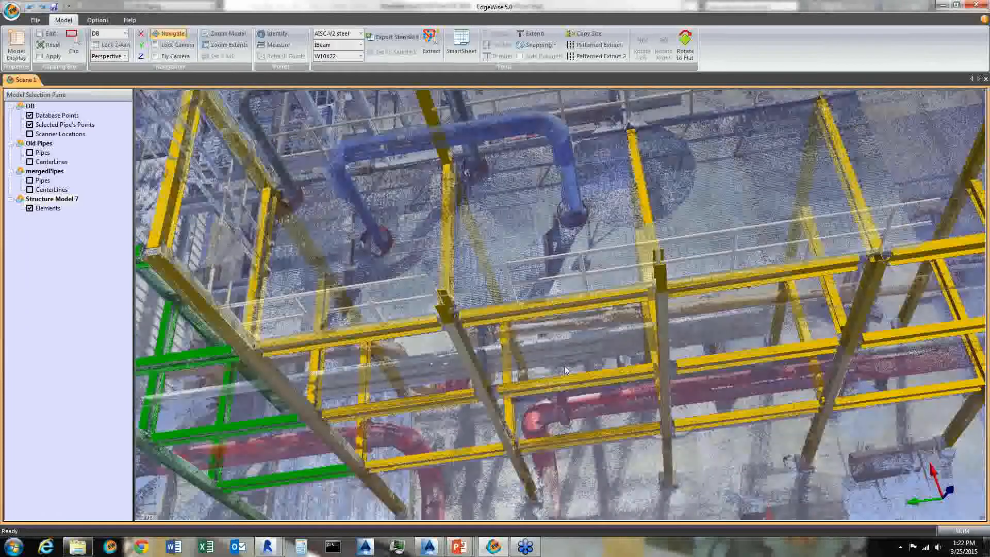
drag(803, 190, 568, 371)
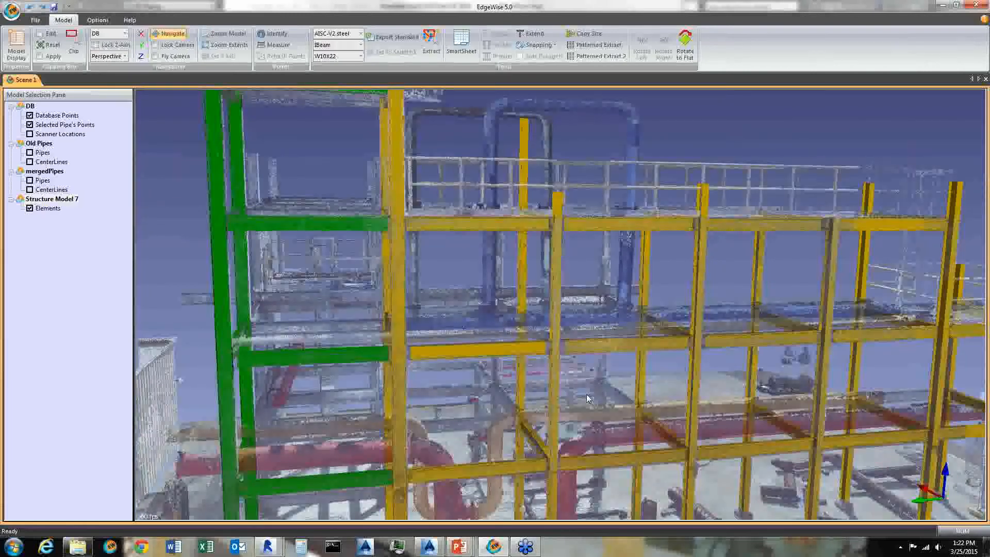
scroll(586, 394, up, 5)
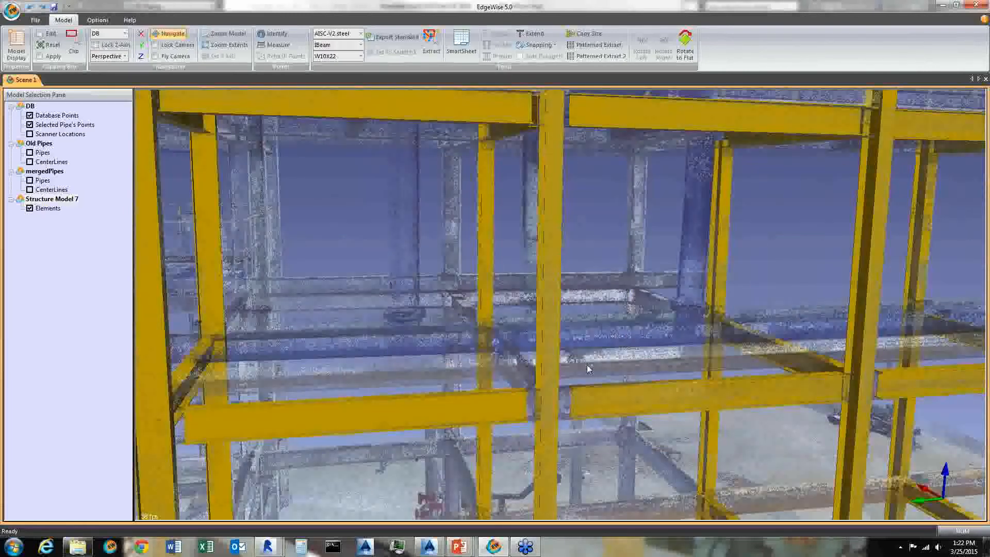
drag(587, 364, 493, 242)
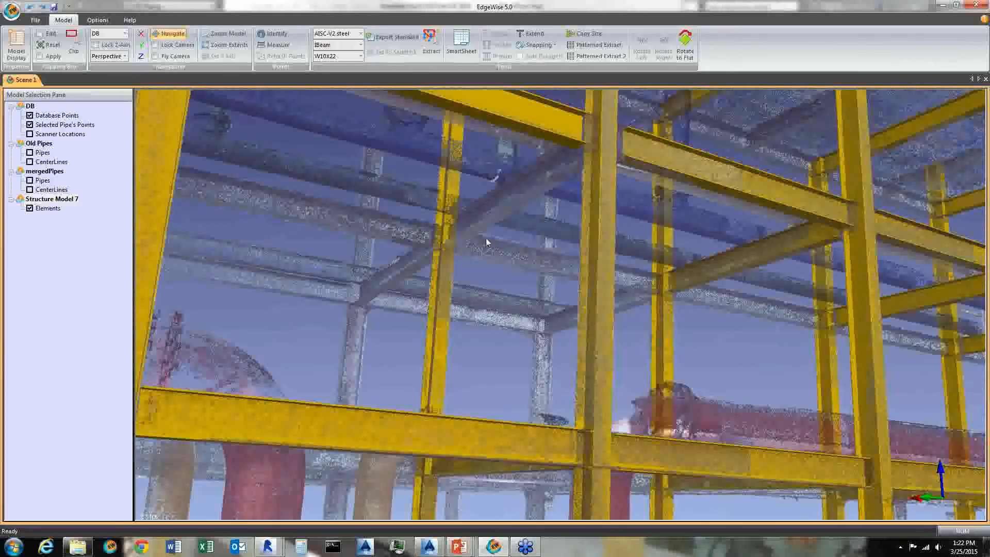
- Extract a W10X22 beam from the scanned beam running between the frames on the upper level
key(e)
drag(462, 200, 463, 245)
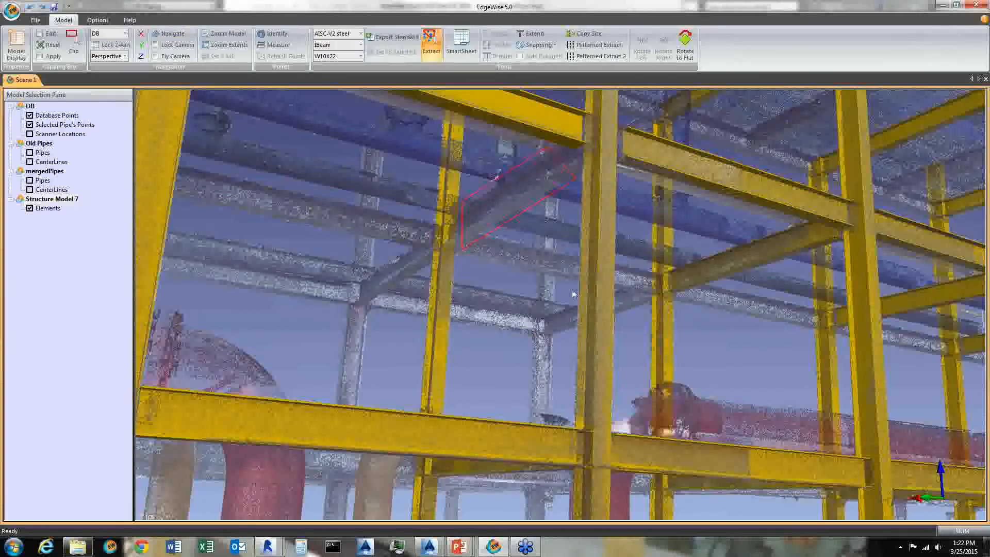
click(566, 268)
drag(702, 211, 706, 328)
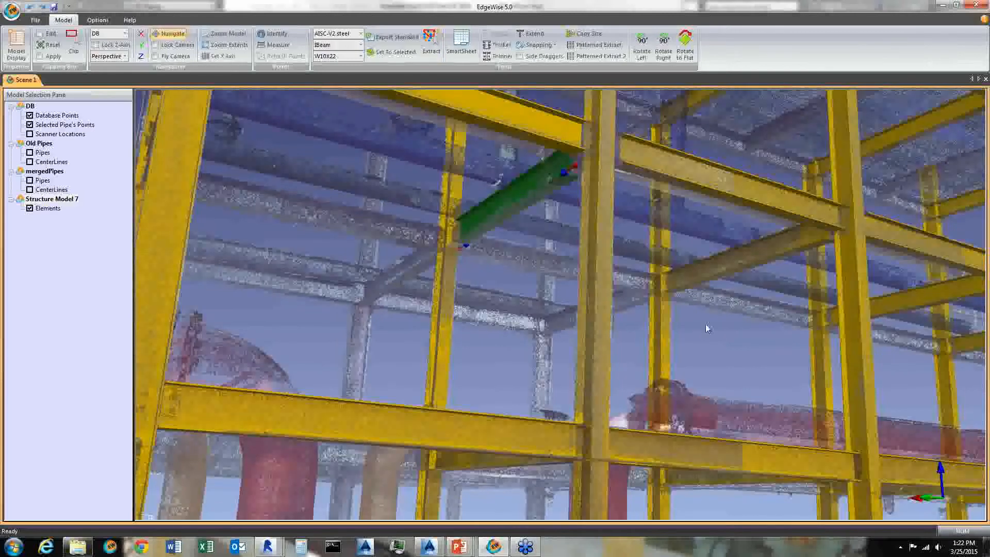
- Run Patterned Extract again from a column on the far side to extend the steel model
right_drag(707, 329, 673, 470)
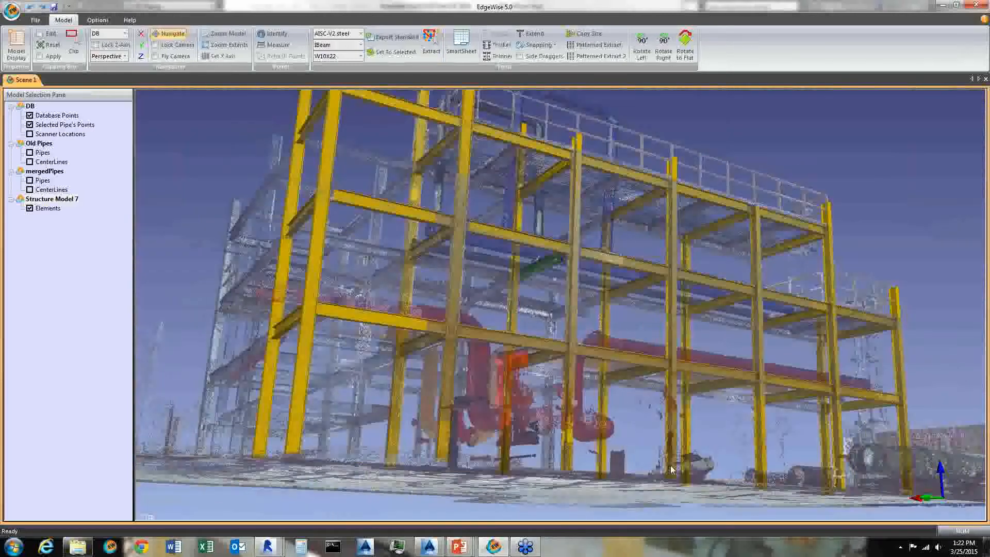
drag(672, 469, 740, 367)
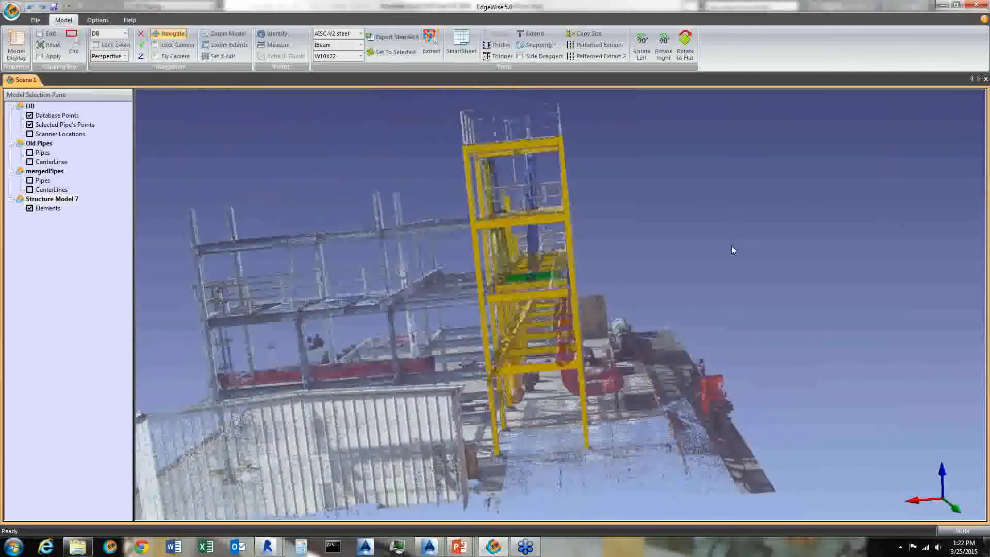
drag(732, 248, 568, 194)
drag(594, 268, 628, 442)
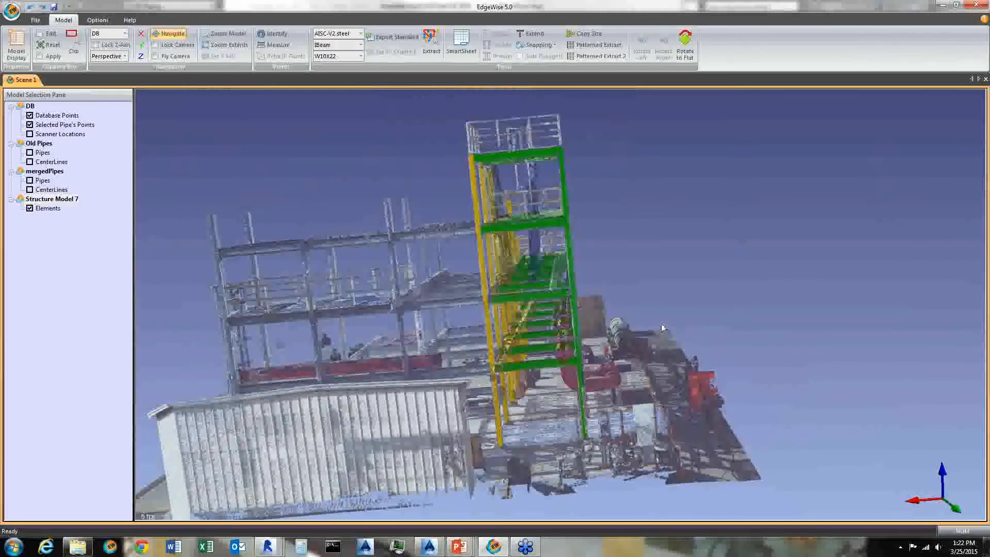
drag(619, 381, 450, 309)
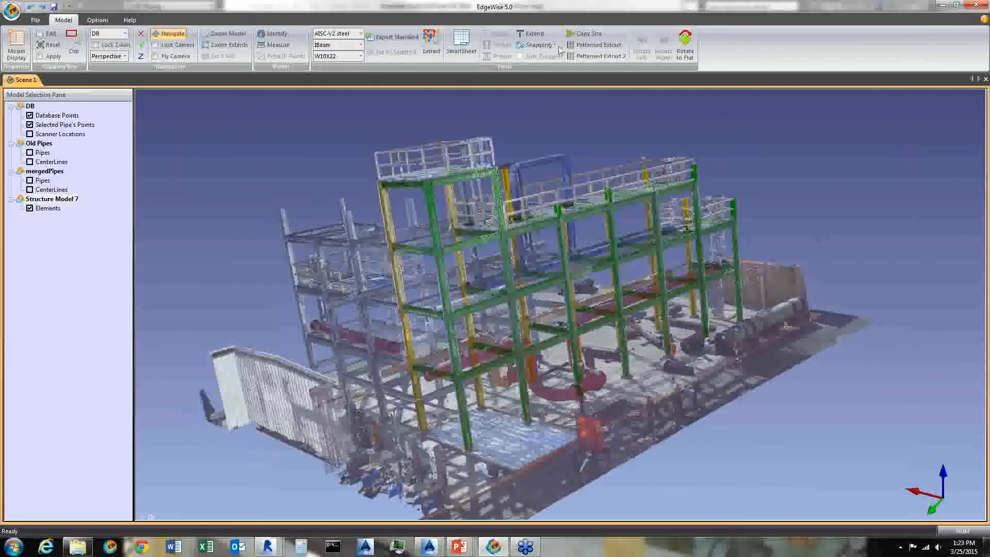
click(598, 45)
click(445, 304)
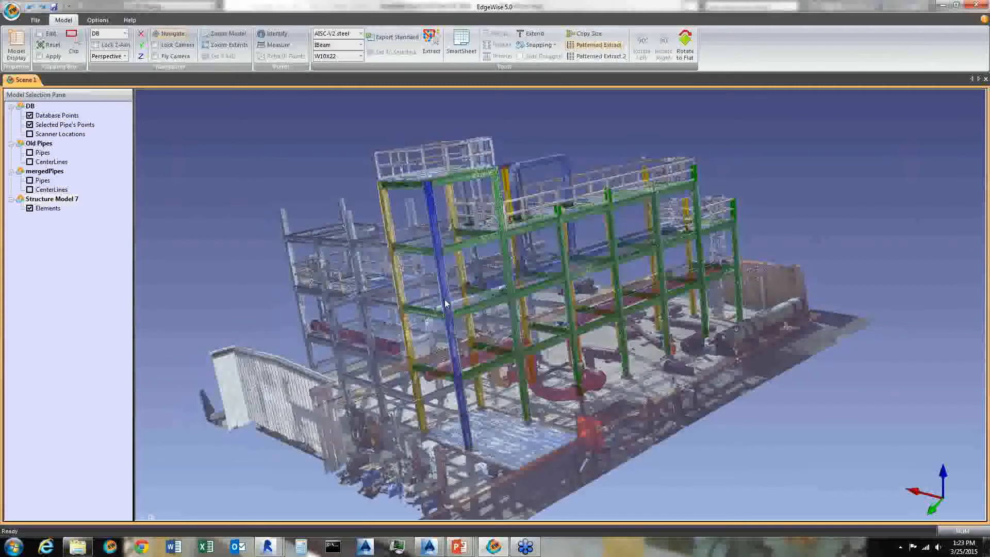
click(399, 289)
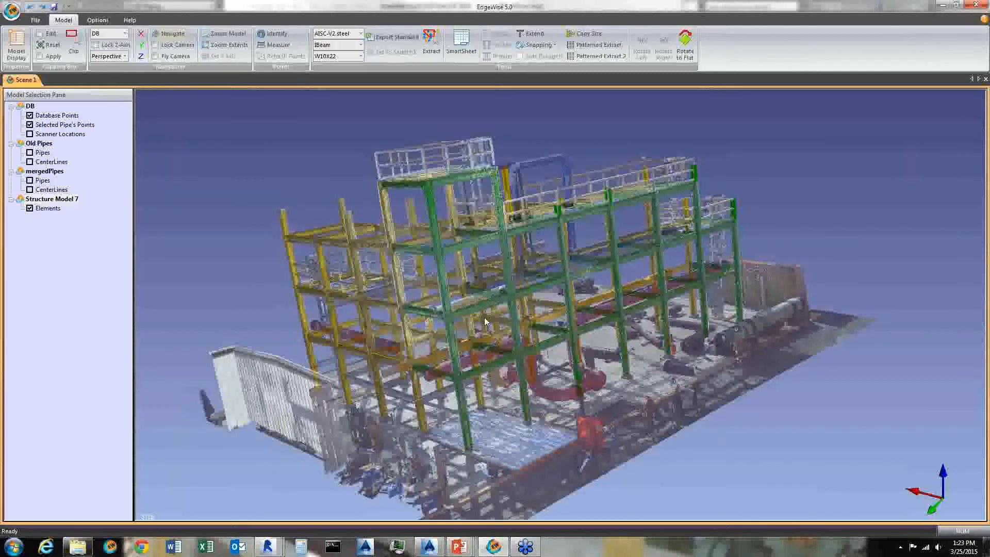
- Lock the Z-axis and orbit around the structure to review the extracted steel against the scan
drag(374, 161, 875, 281)
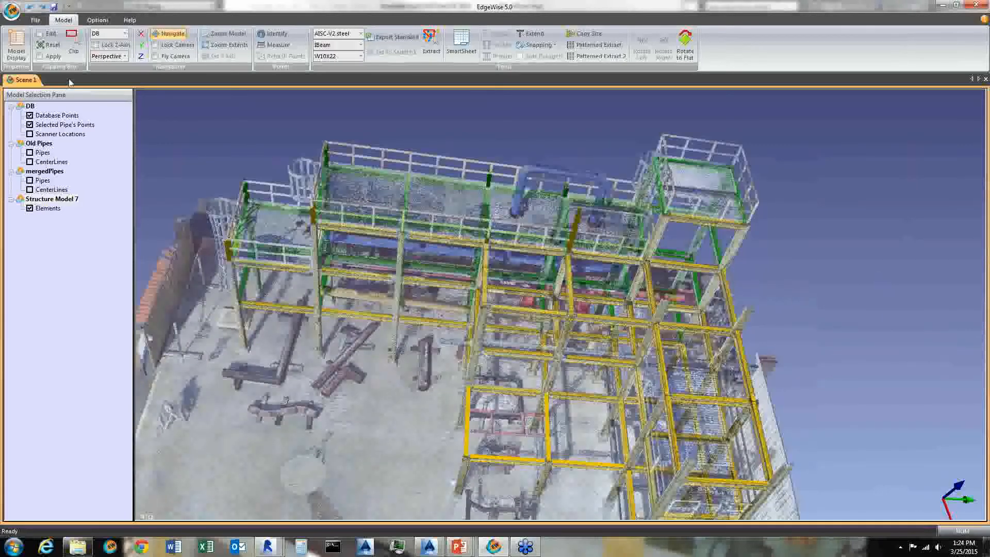
click(95, 45)
drag(547, 410, 664, 332)
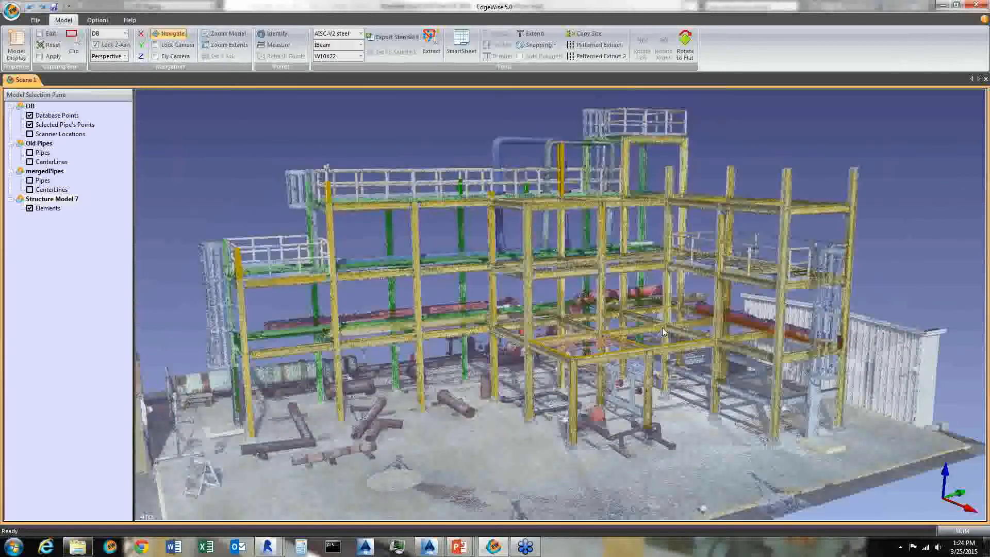
scroll(663, 332, up, 4)
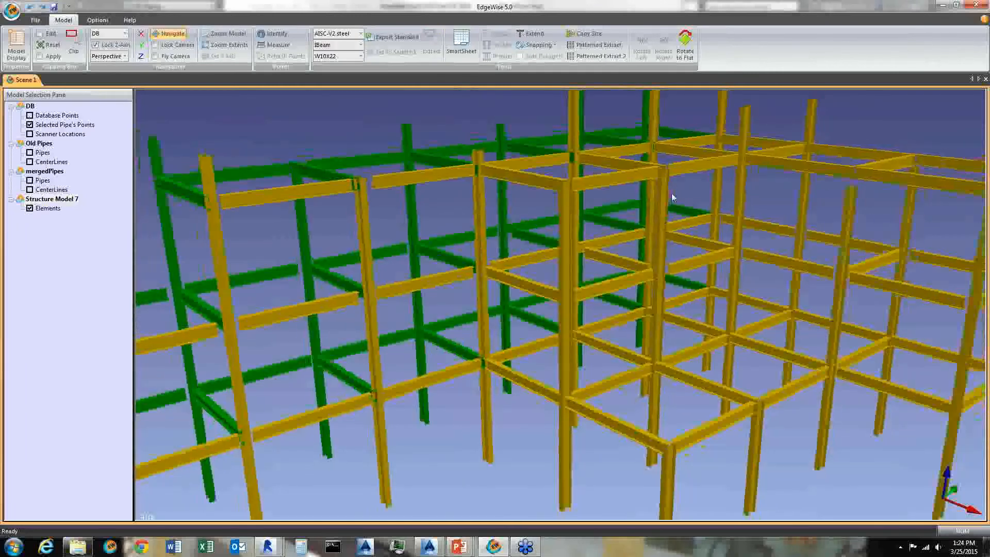
scroll(666, 268, down, 4)
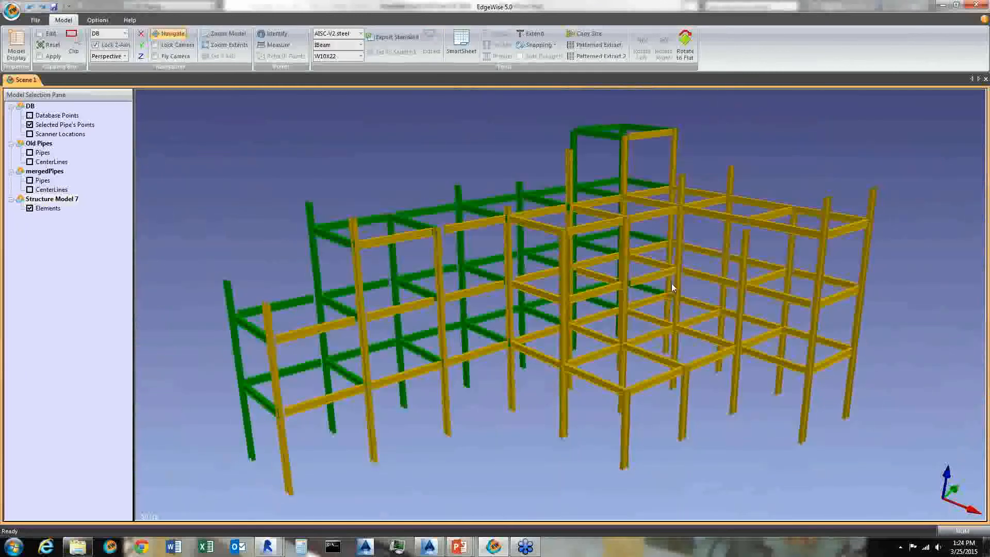
- Orbit further around the structure to compare the extracted steel with the scanned beams from several angles
drag(650, 312, 644, 352)
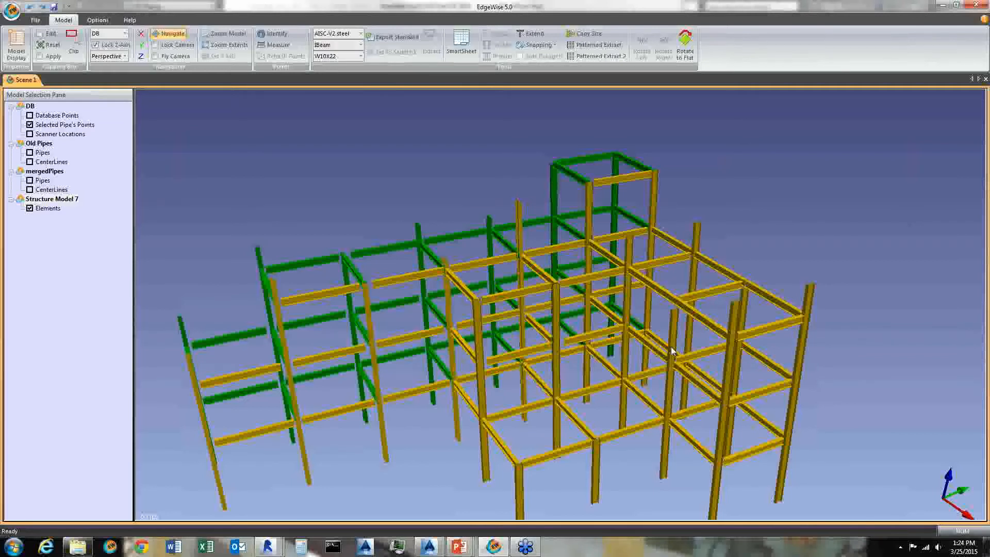
right_drag(648, 466, 647, 433)
drag(648, 437, 672, 314)
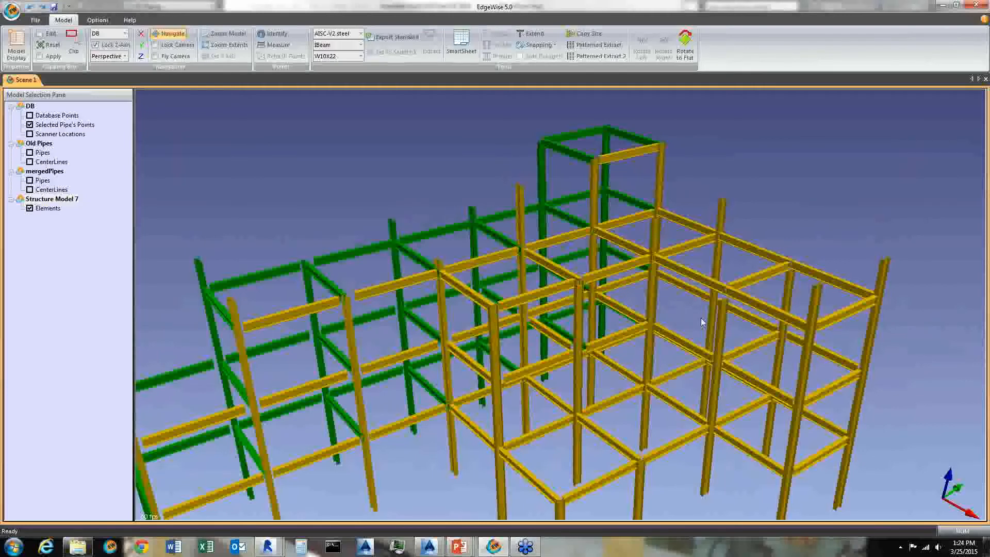
drag(712, 317, 643, 322)
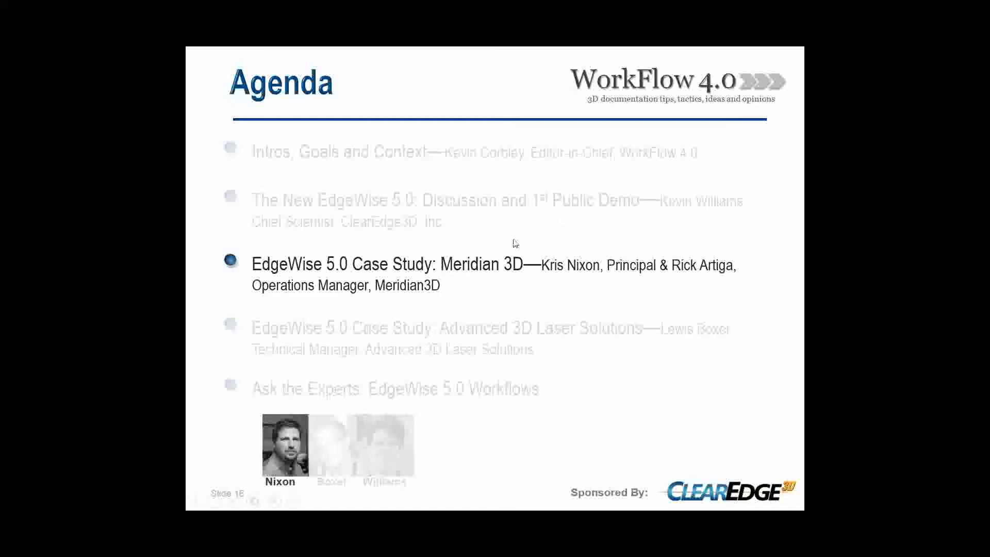
click(892, 105)
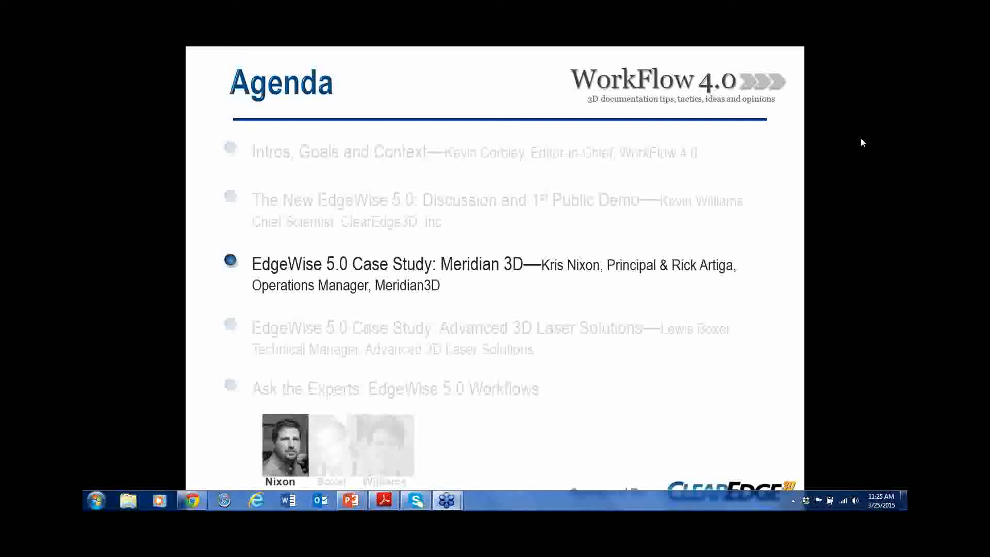
click(531, 290)
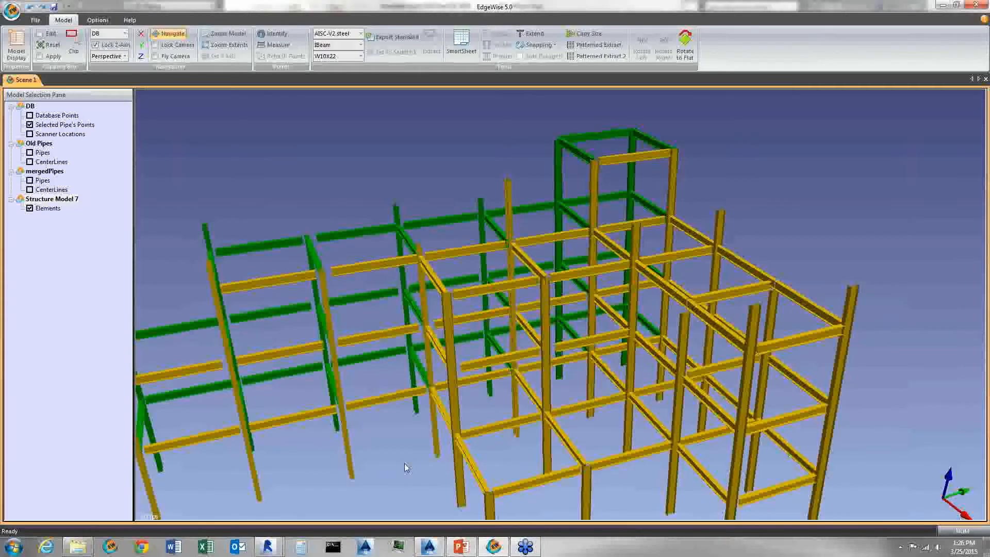
middle_drag(405, 467, 411, 452)
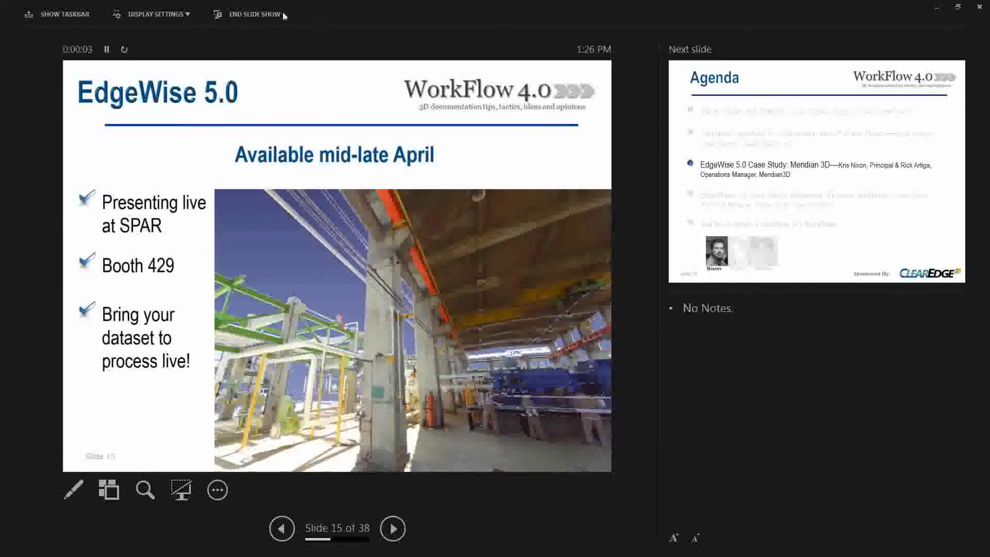
- Swap the presenter view and the slide show between the displays
click(172, 13)
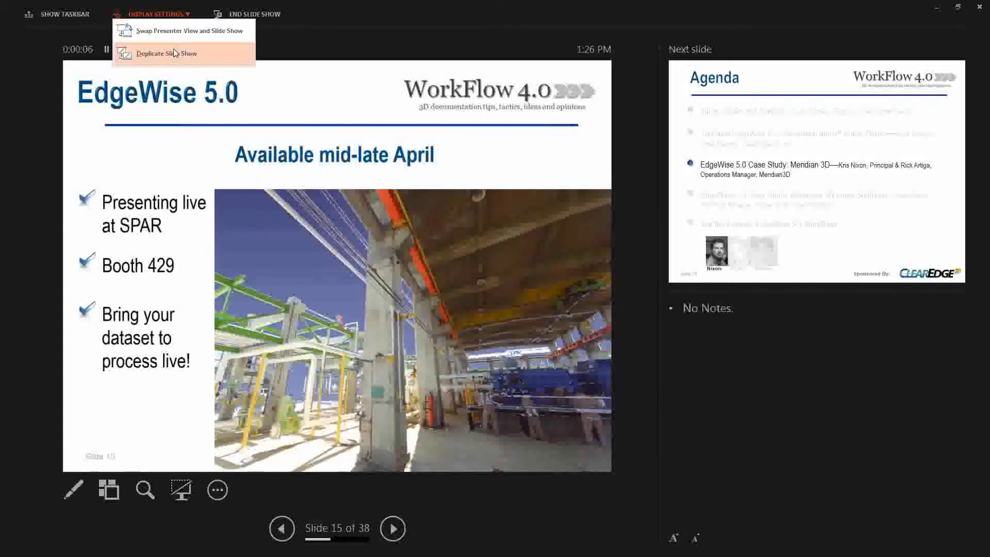
click(190, 31)
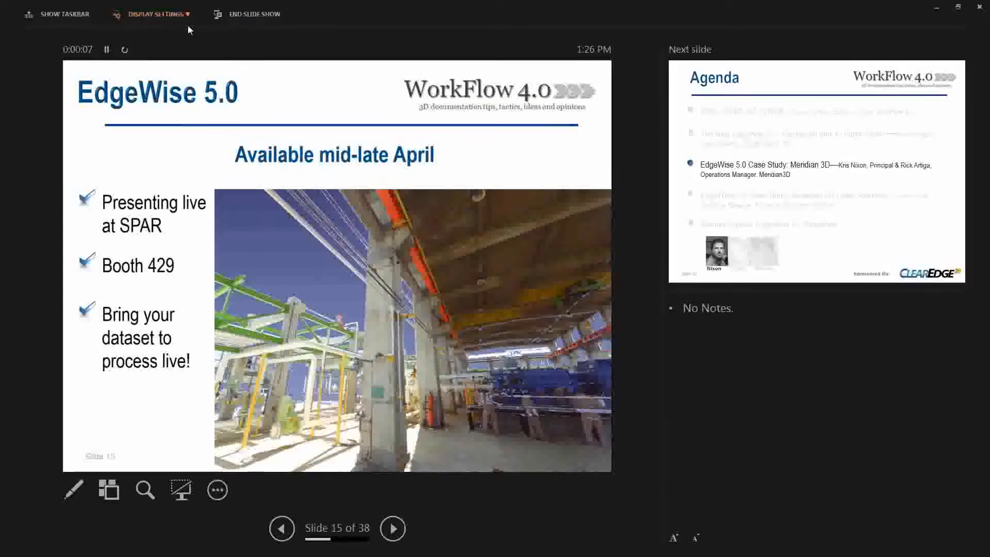